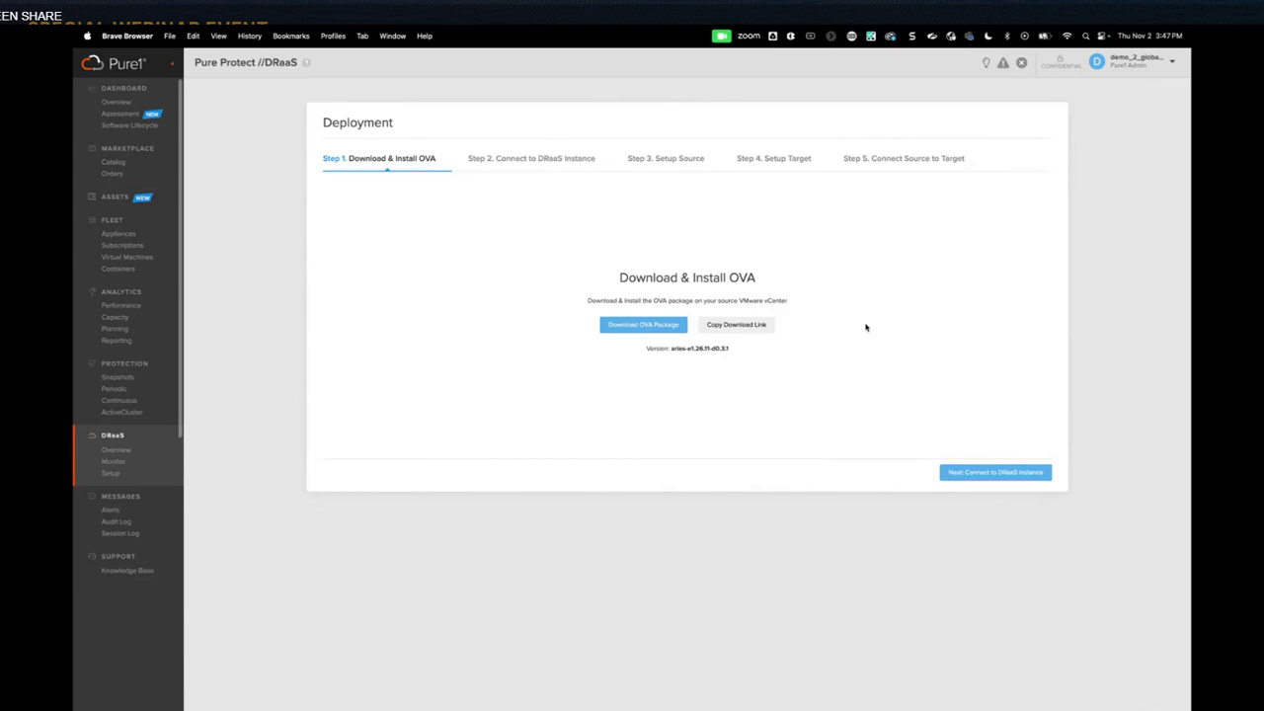
left_click(1007, 473)
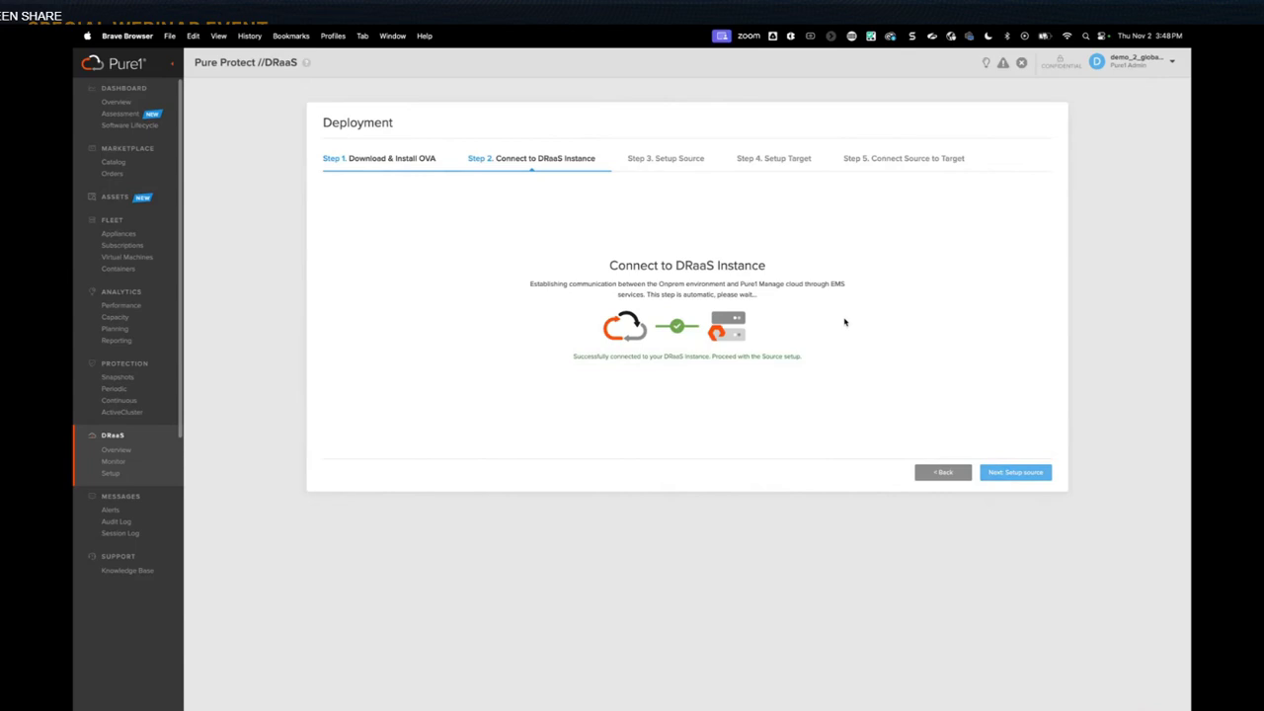
left_click(1016, 473)
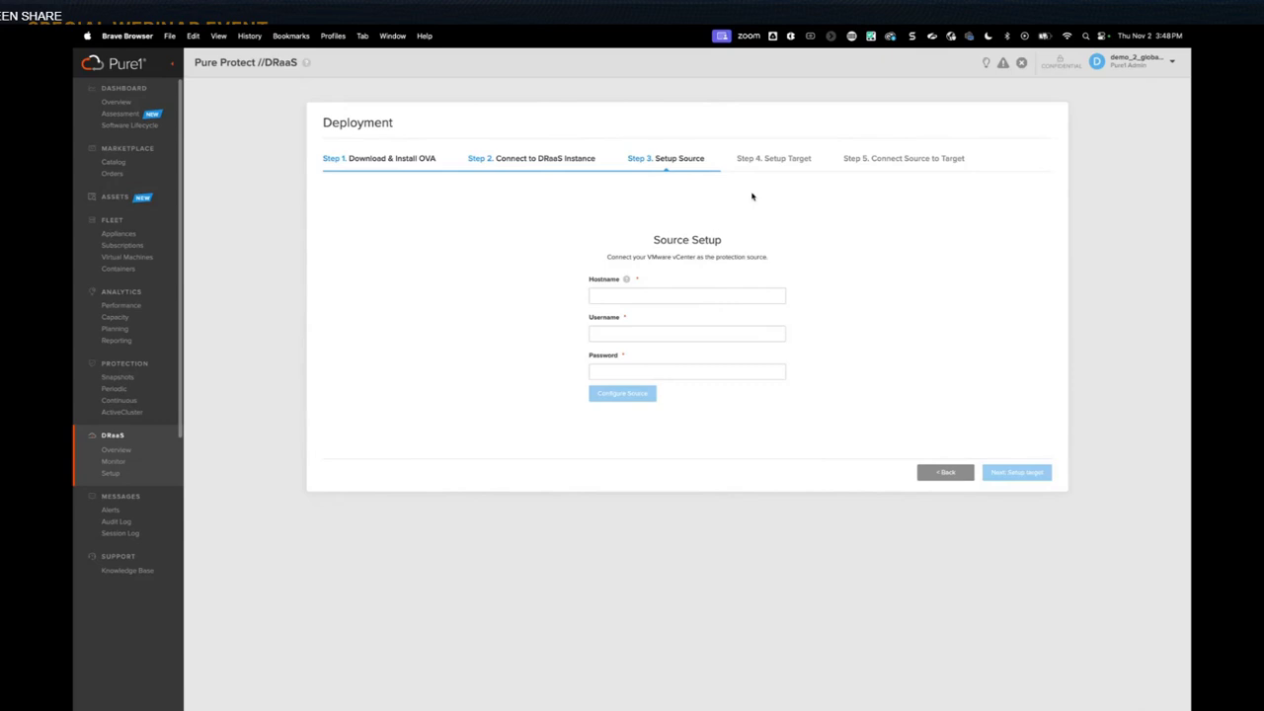
left_click(713, 296)
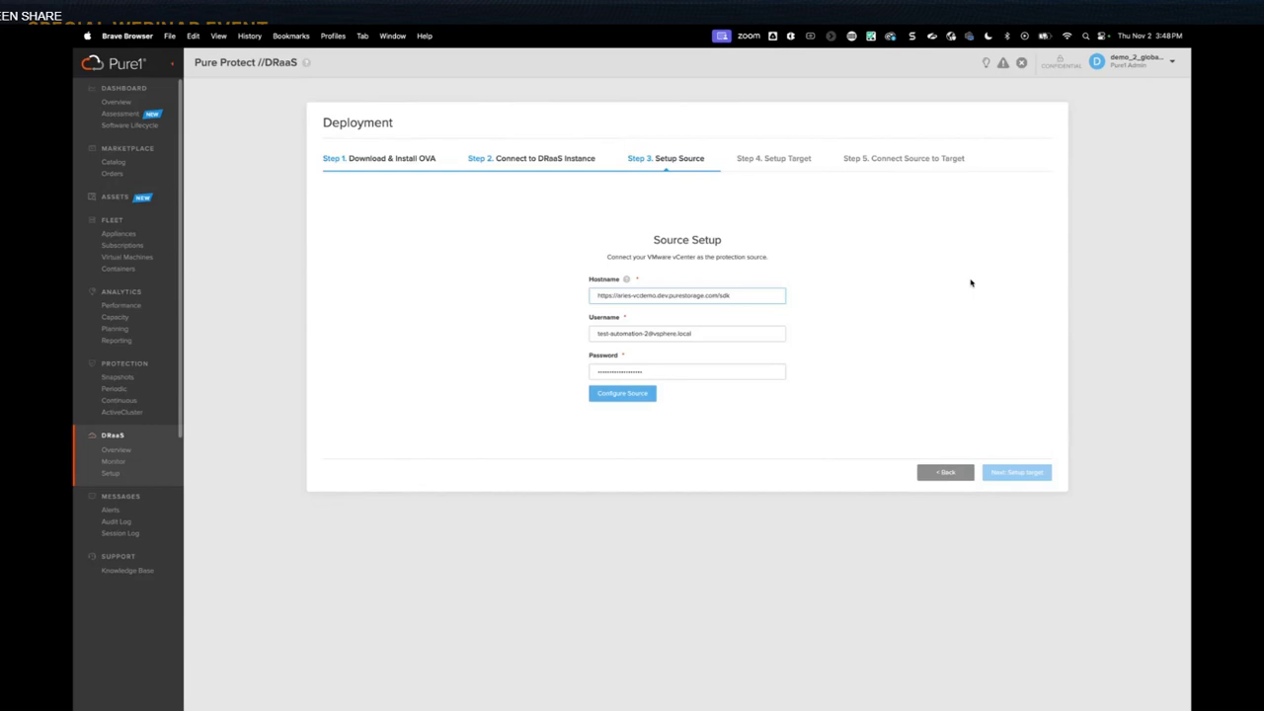
left_click(637, 399)
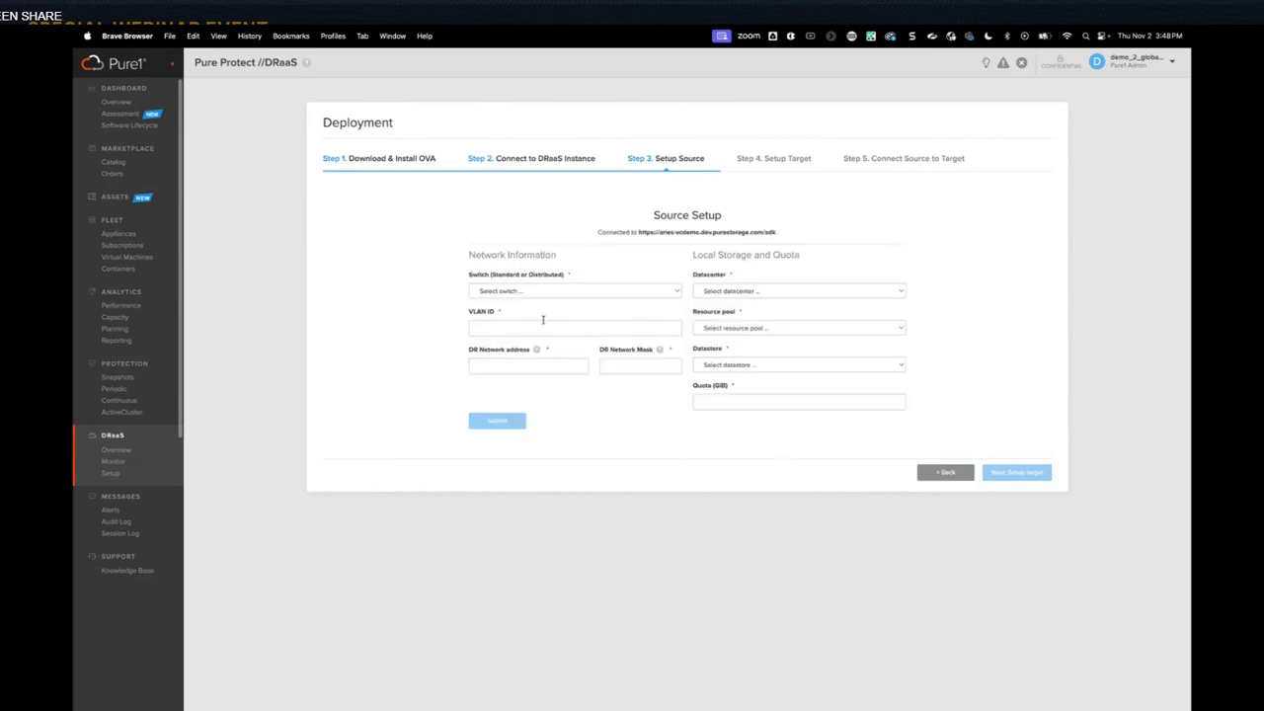
Configure the source with switch slc5-n2-aries-demo, VLAN 708, DR network mask 16, datacenter slc5-n2-demo, its resource pool and datastore, and a 512 GiB quota
left_click(824, 291)
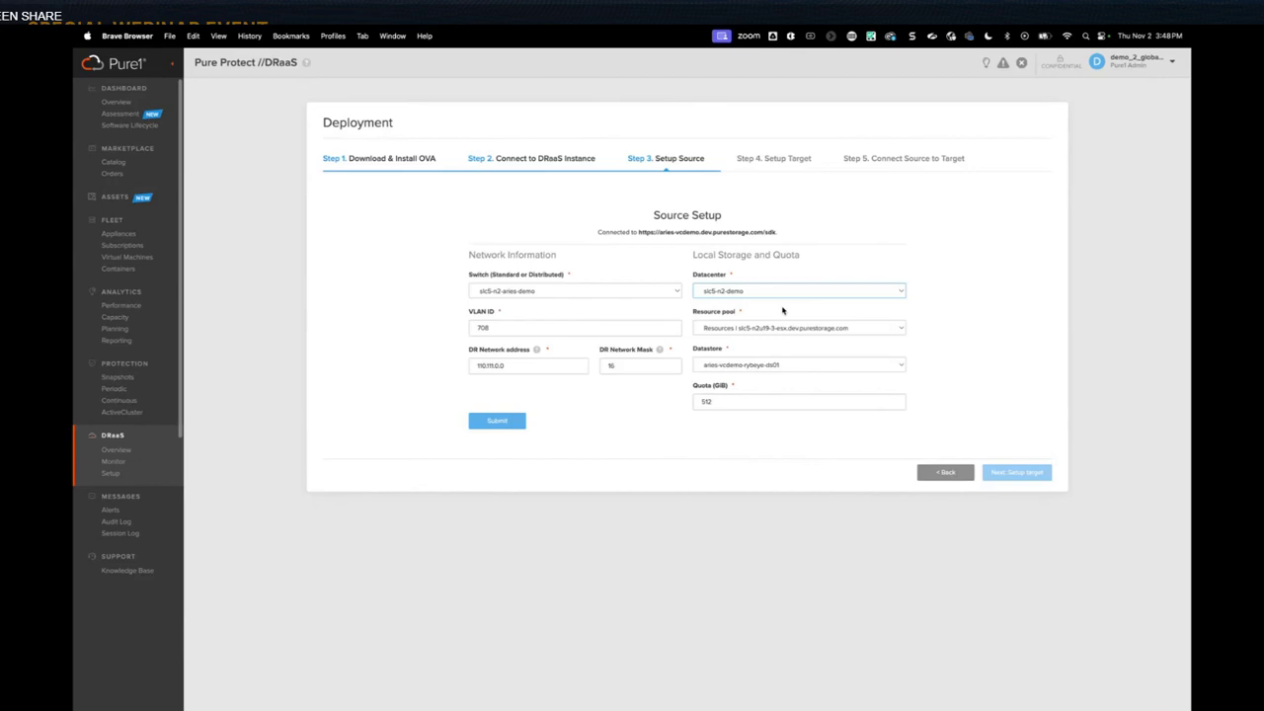
left_click(508, 422)
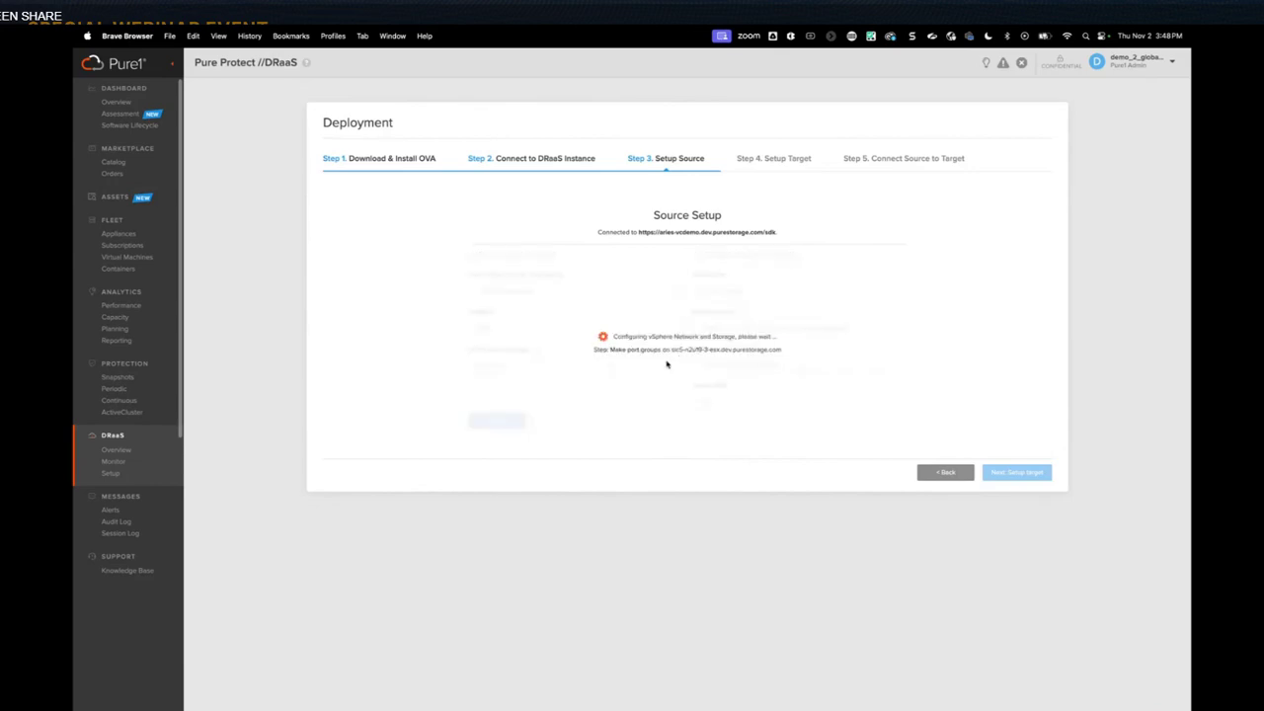
Connect AWS region us-west-2 as the target using the access key and secret key, and submit a generated controller external IP
left_click(1009, 472)
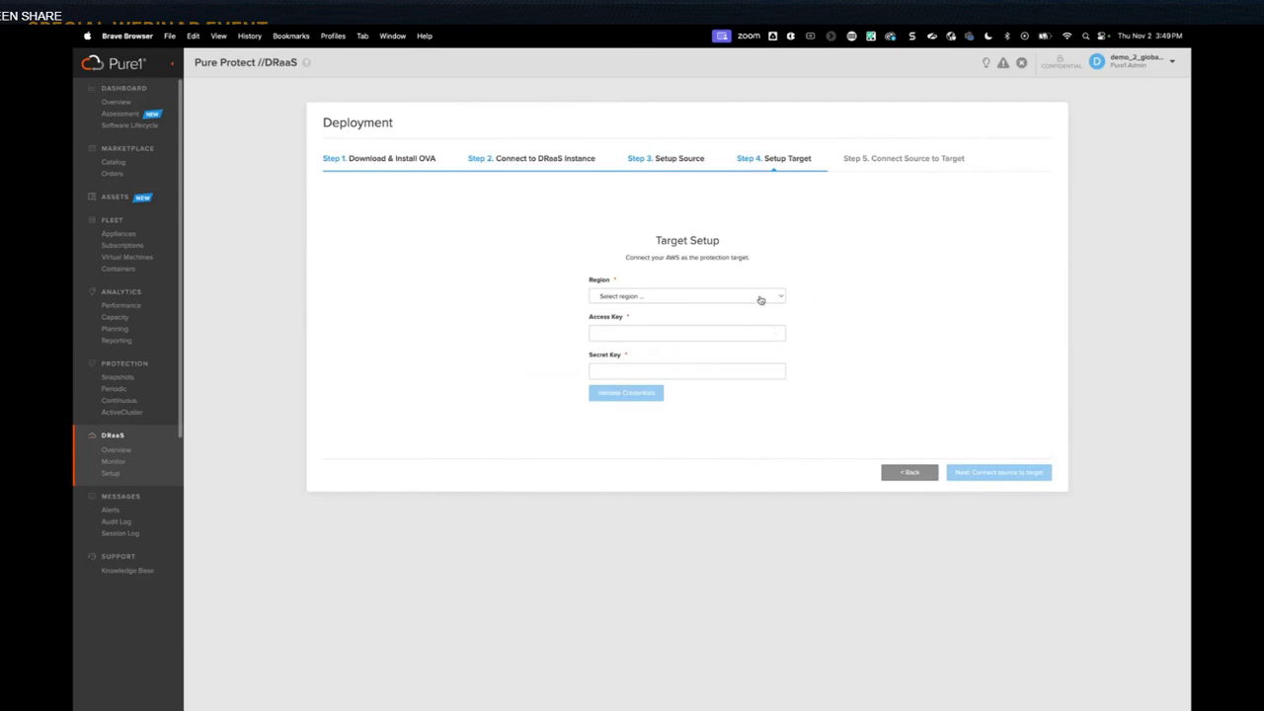
left_click(763, 296)
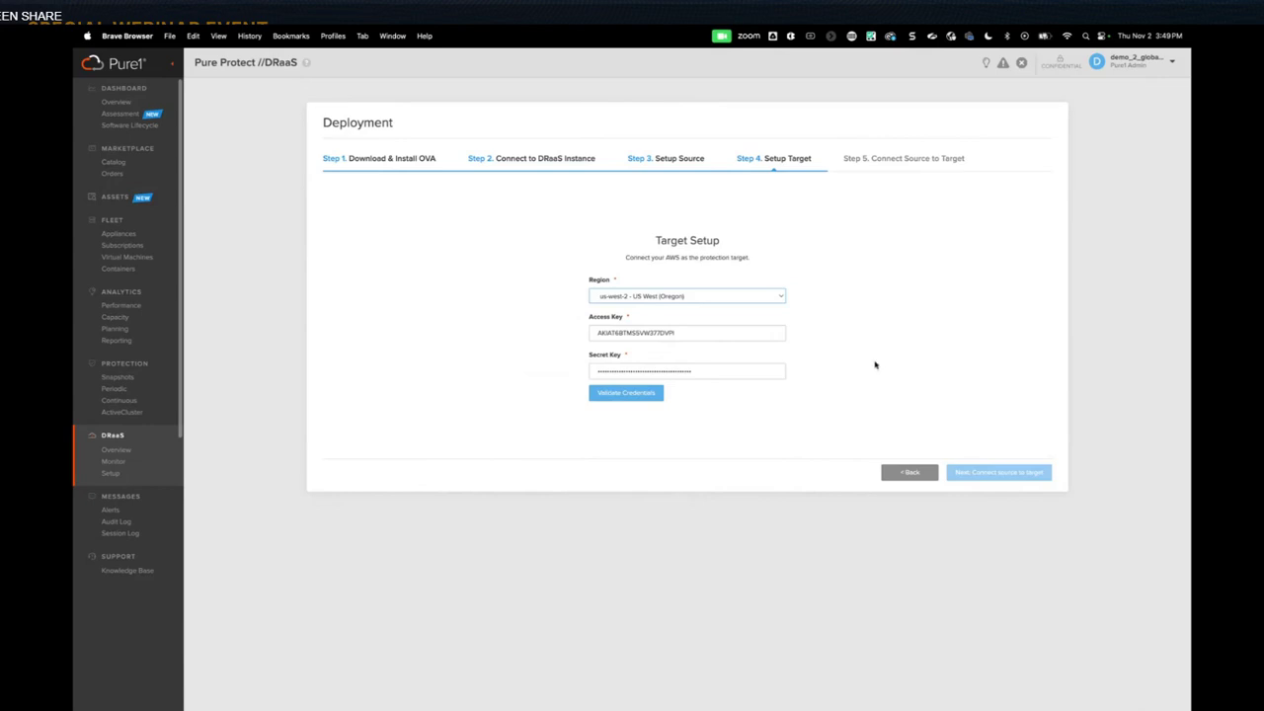
left_click(640, 399)
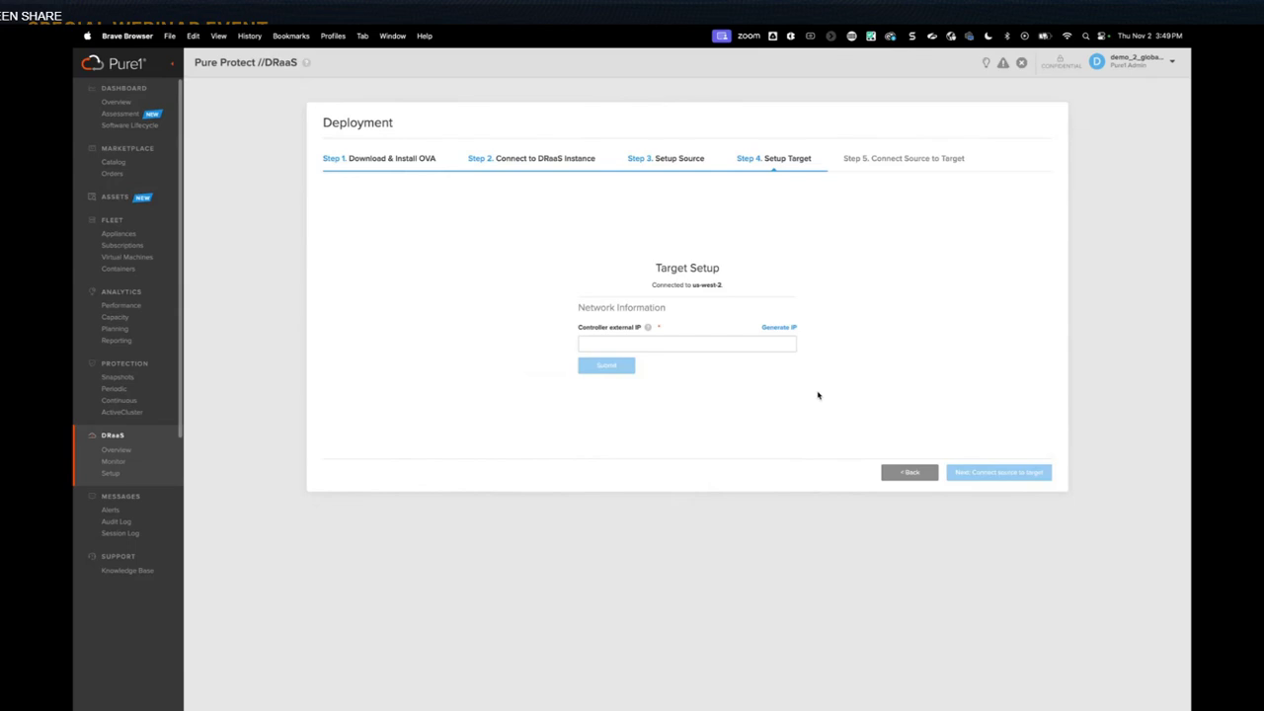
left_click(778, 327)
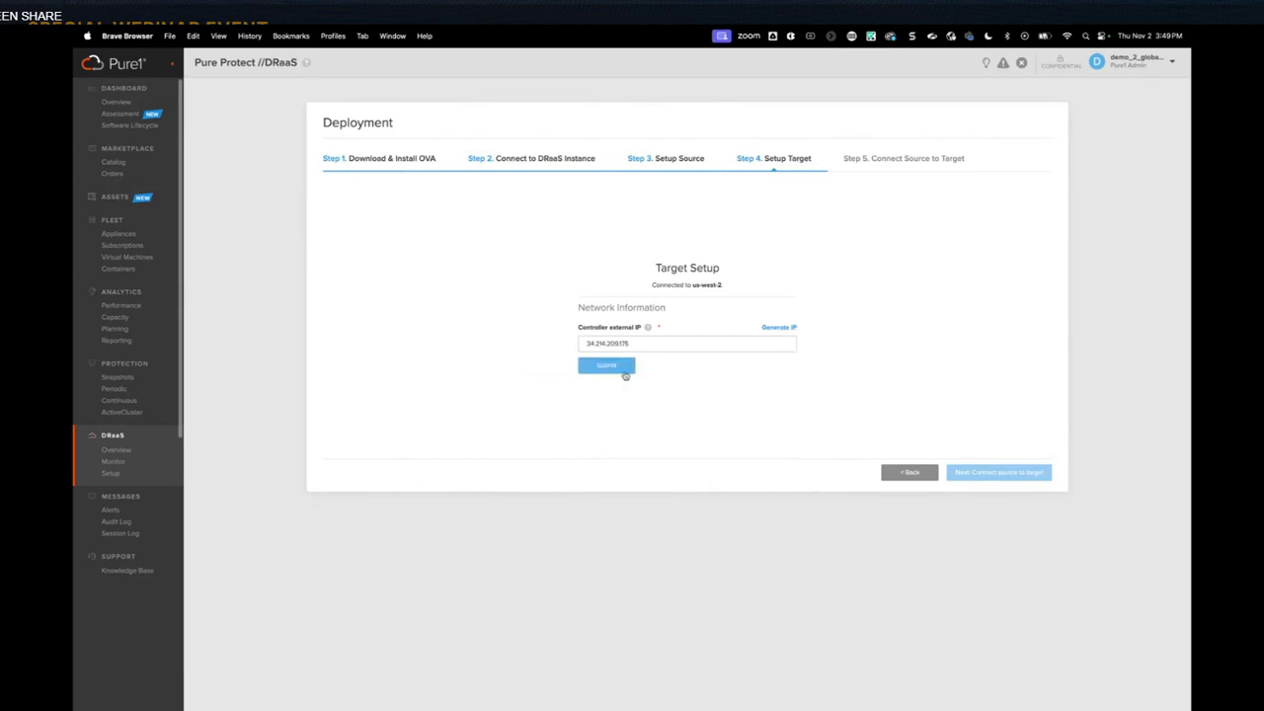
left_click(625, 373)
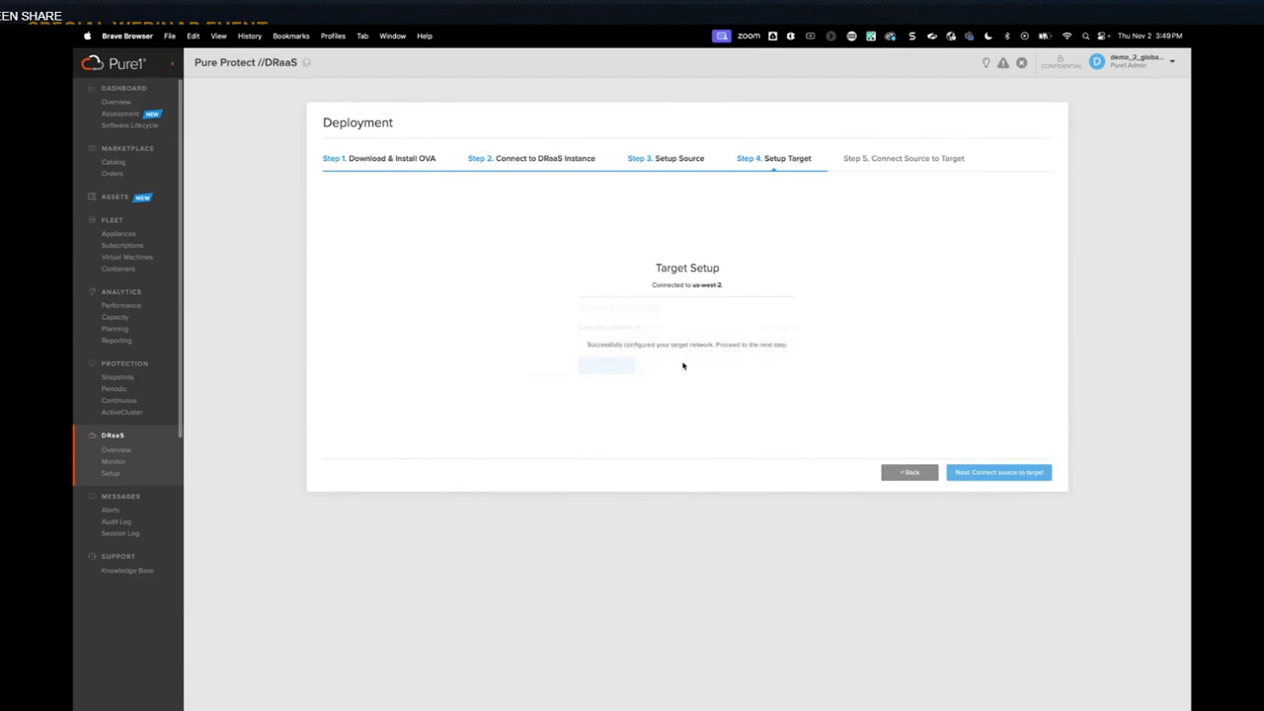
Establish the VPN connection between the vCenter source and the AWS target and finish the deployment
left_click(997, 475)
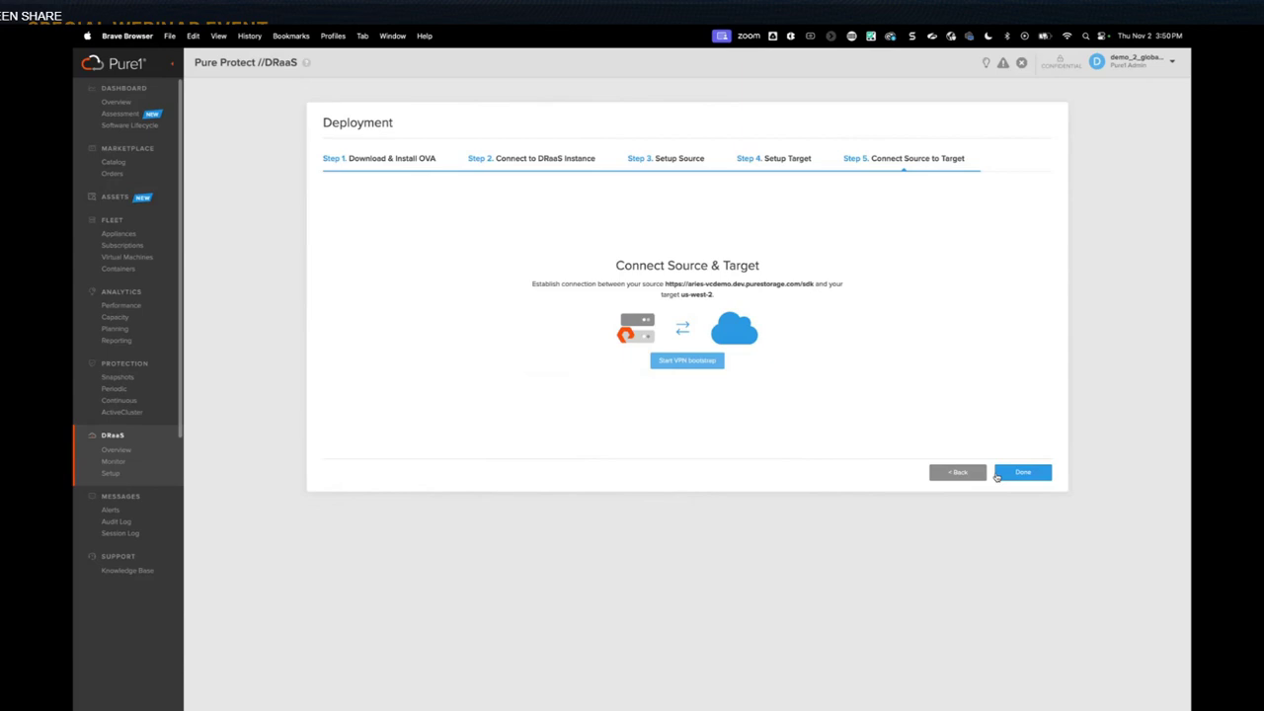
left_click(678, 363)
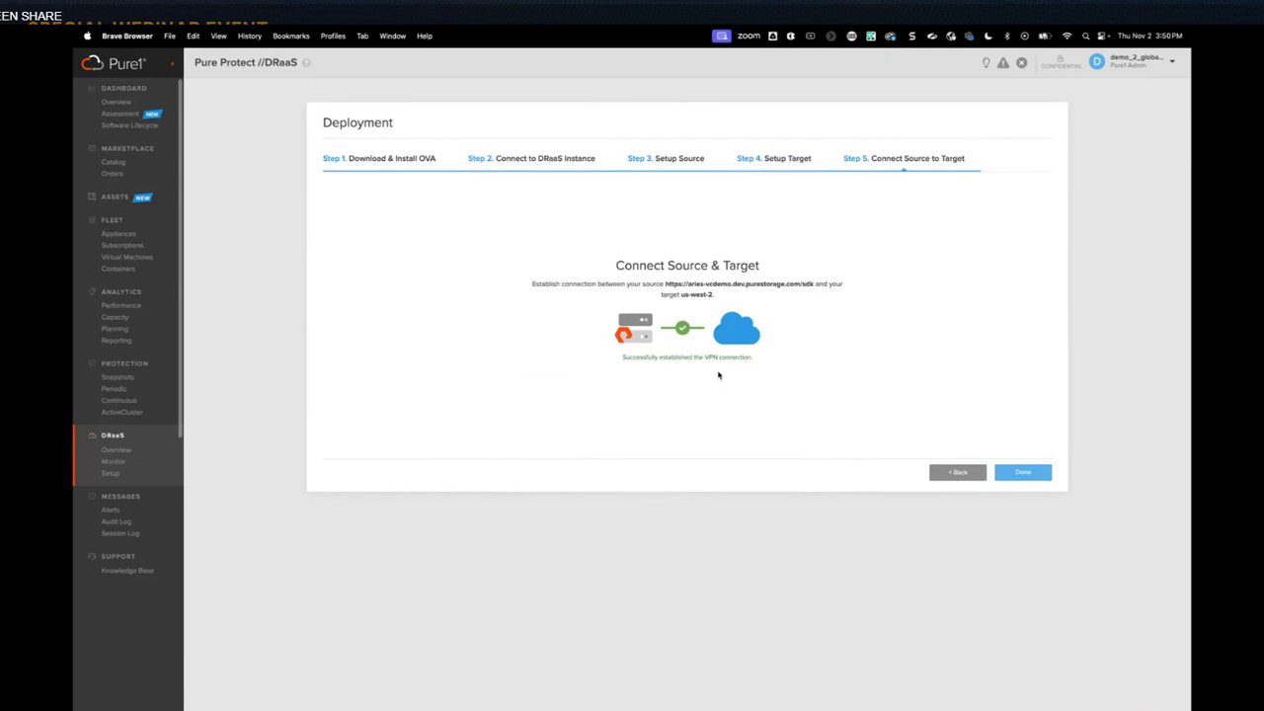
left_click(1017, 472)
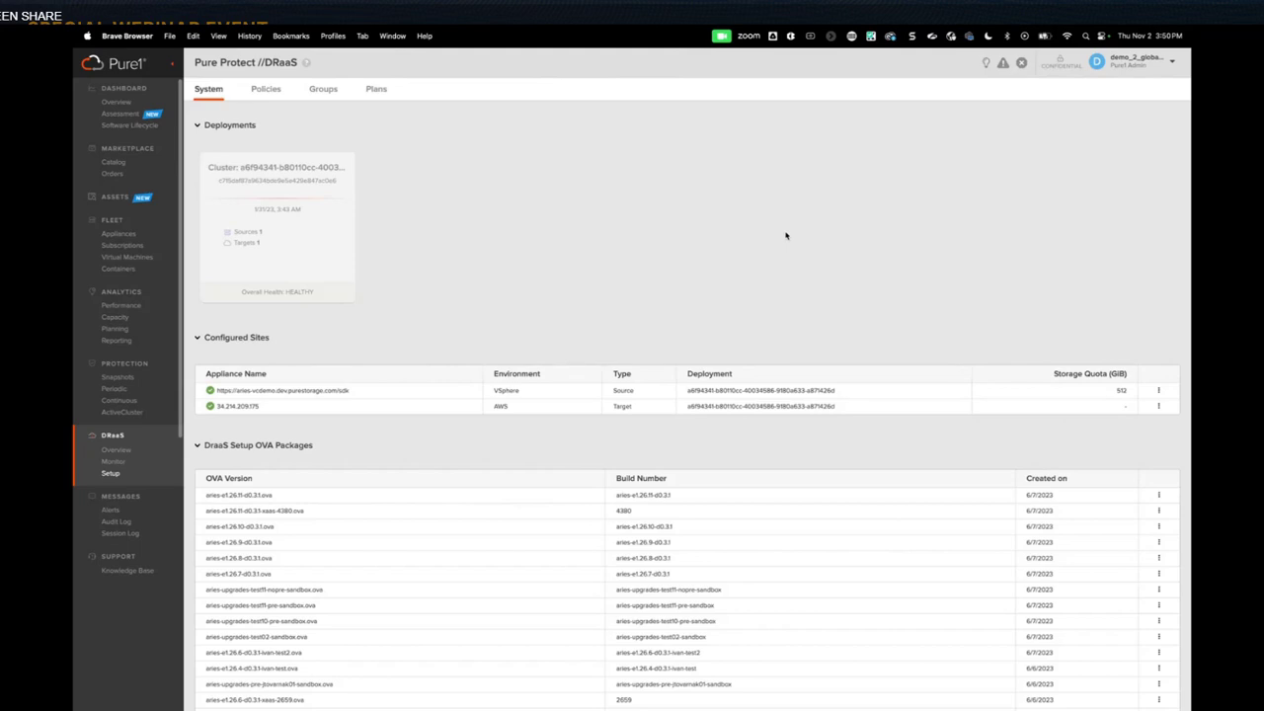
right_click(756, 220)
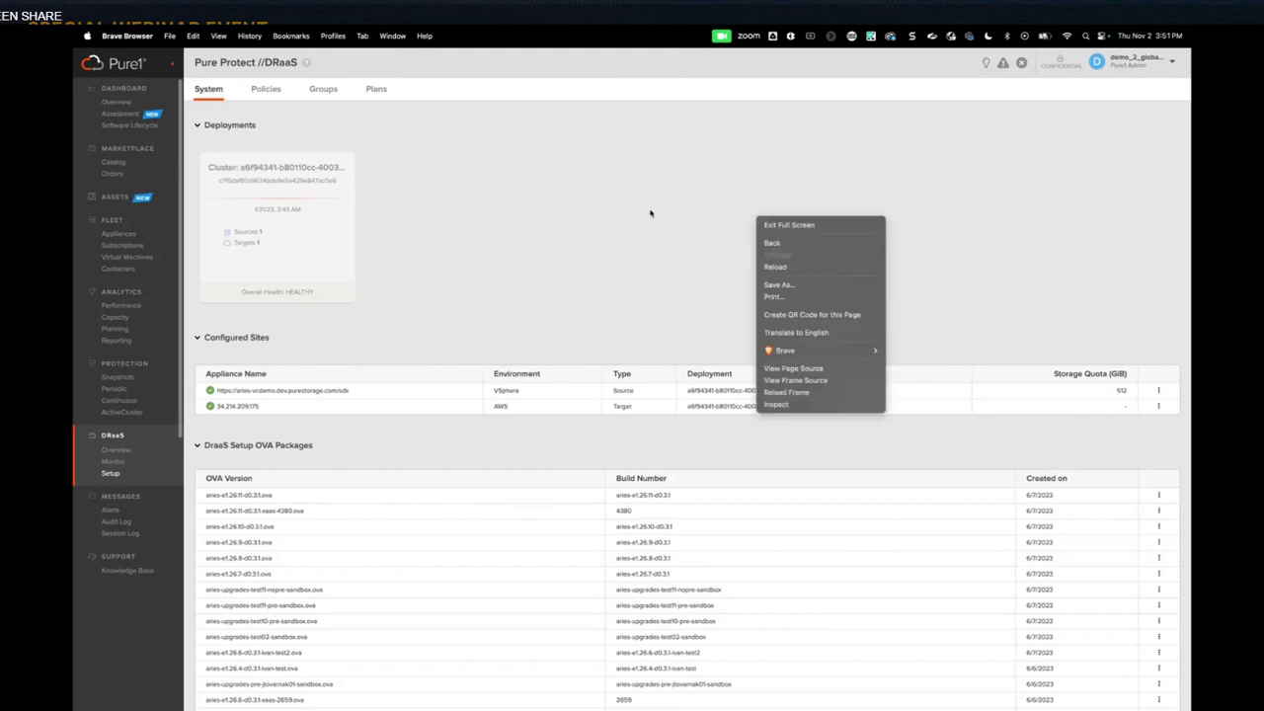
key("Escape")
In the other open Pure1 session, start a business policy named Demo Policy with the description "This policy is used for demo."
key("ctrl+Tab")
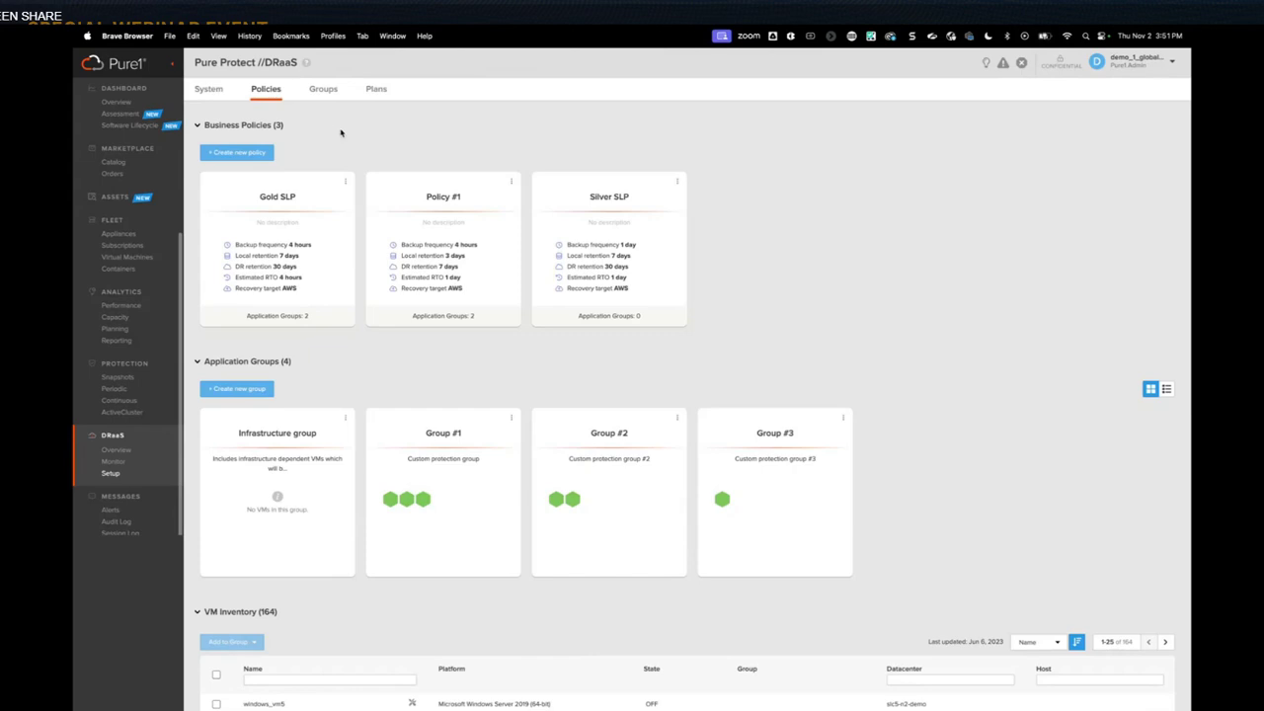
left_click(251, 156)
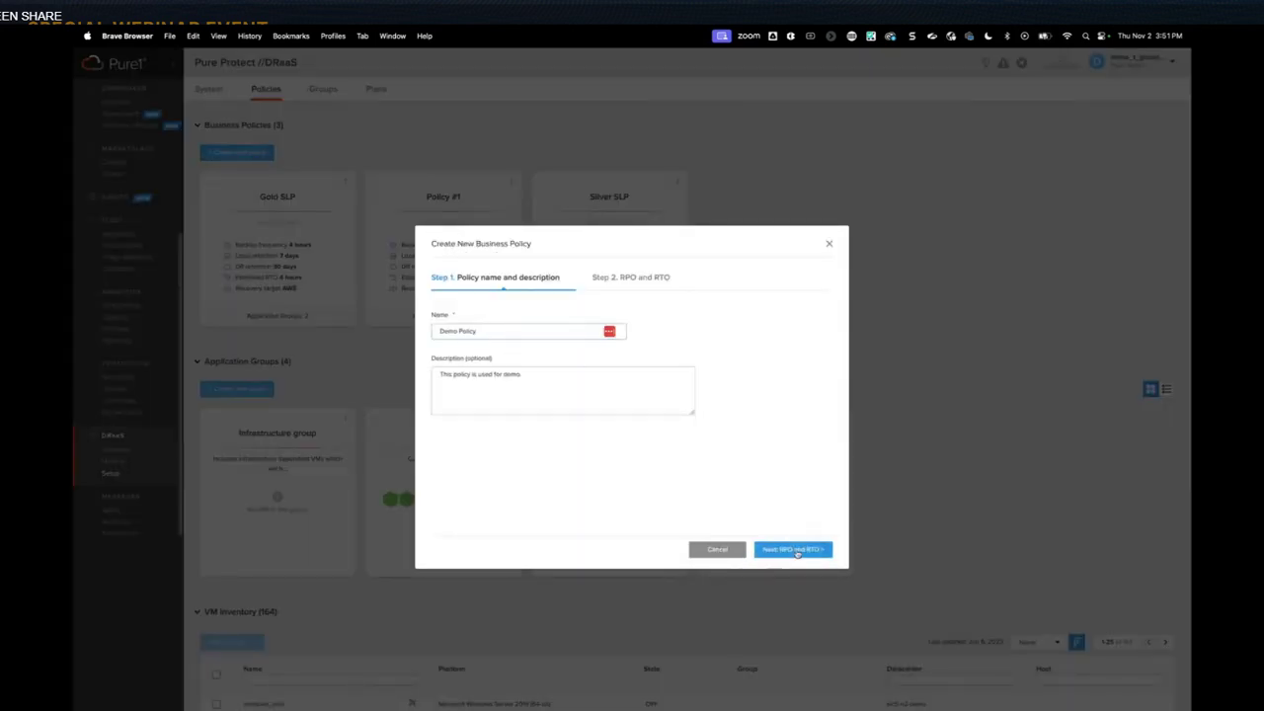
left_click(796, 548)
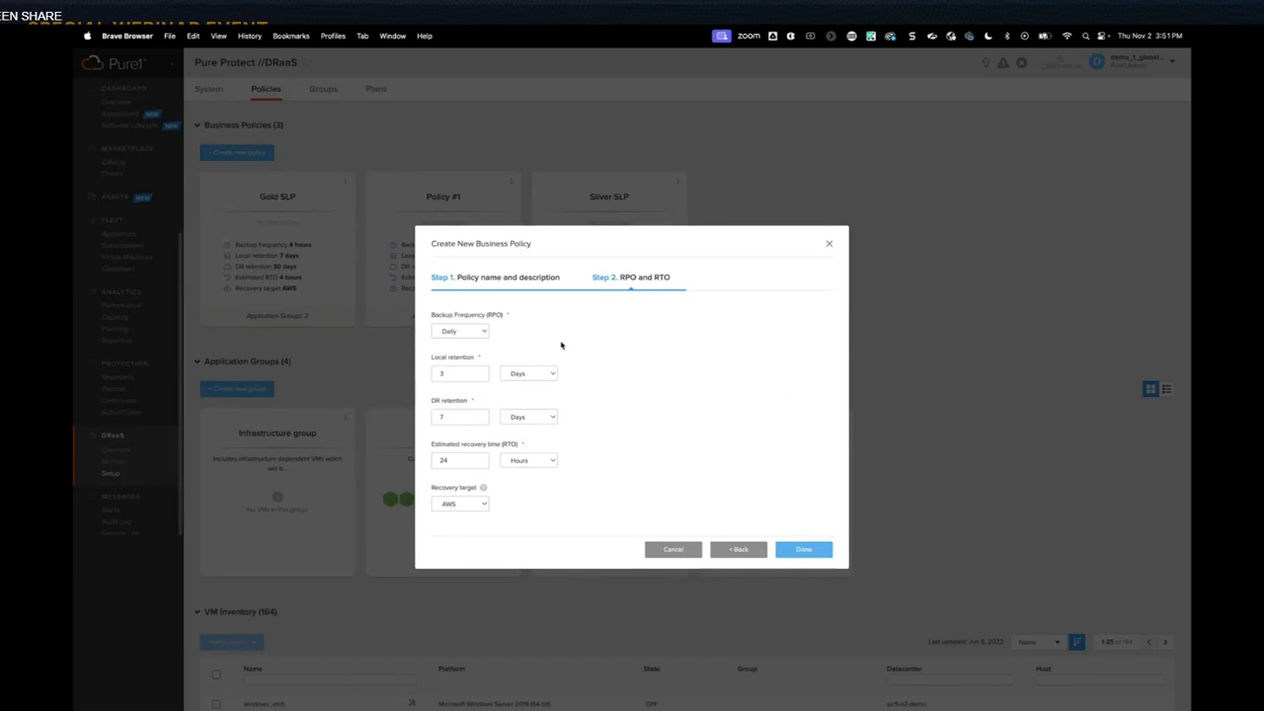
Create the policy with daily backups, 3 days local retention, 7 days DR retention, 24 hours recovery time and AWS as recovery target
left_click(482, 335)
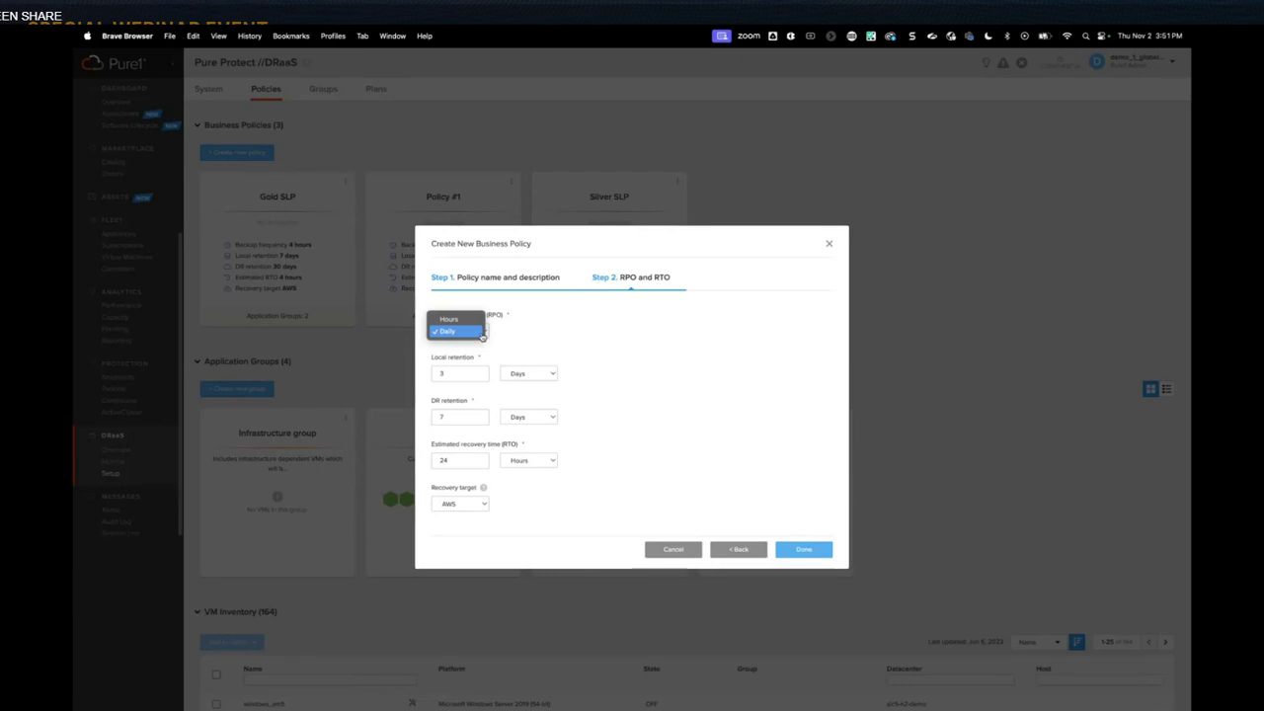
left_click(530, 337)
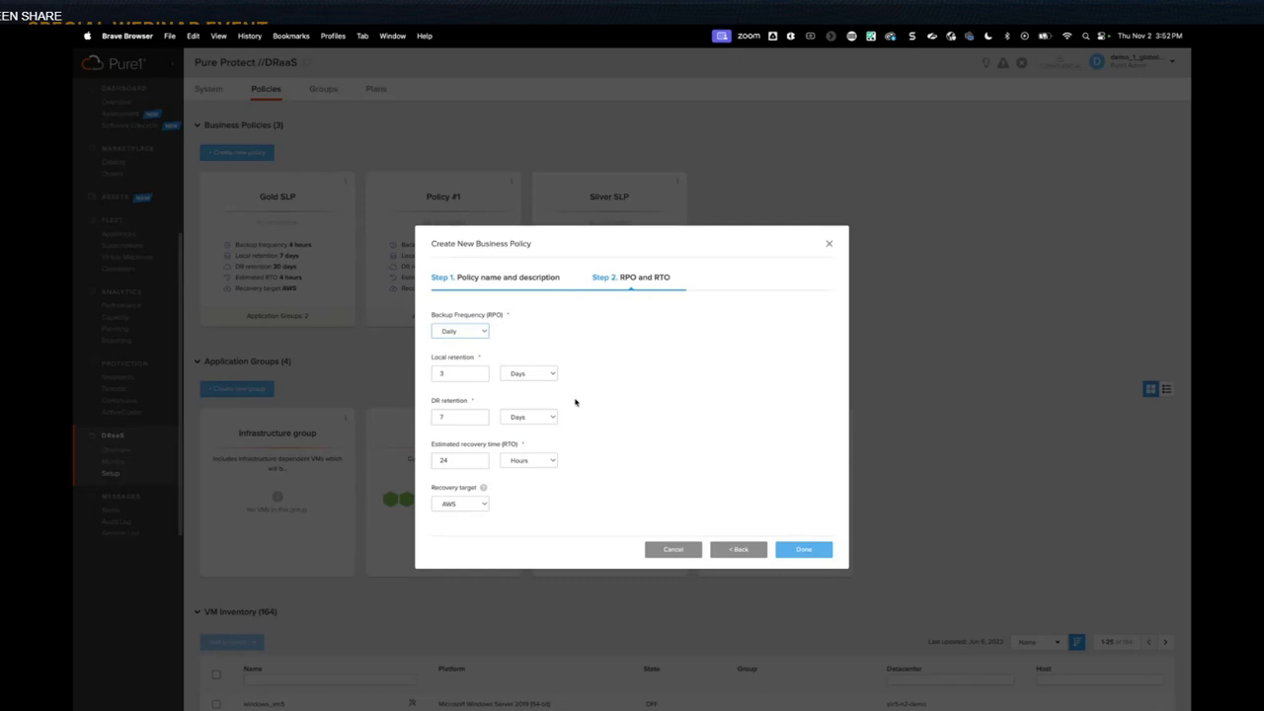
left_click(796, 548)
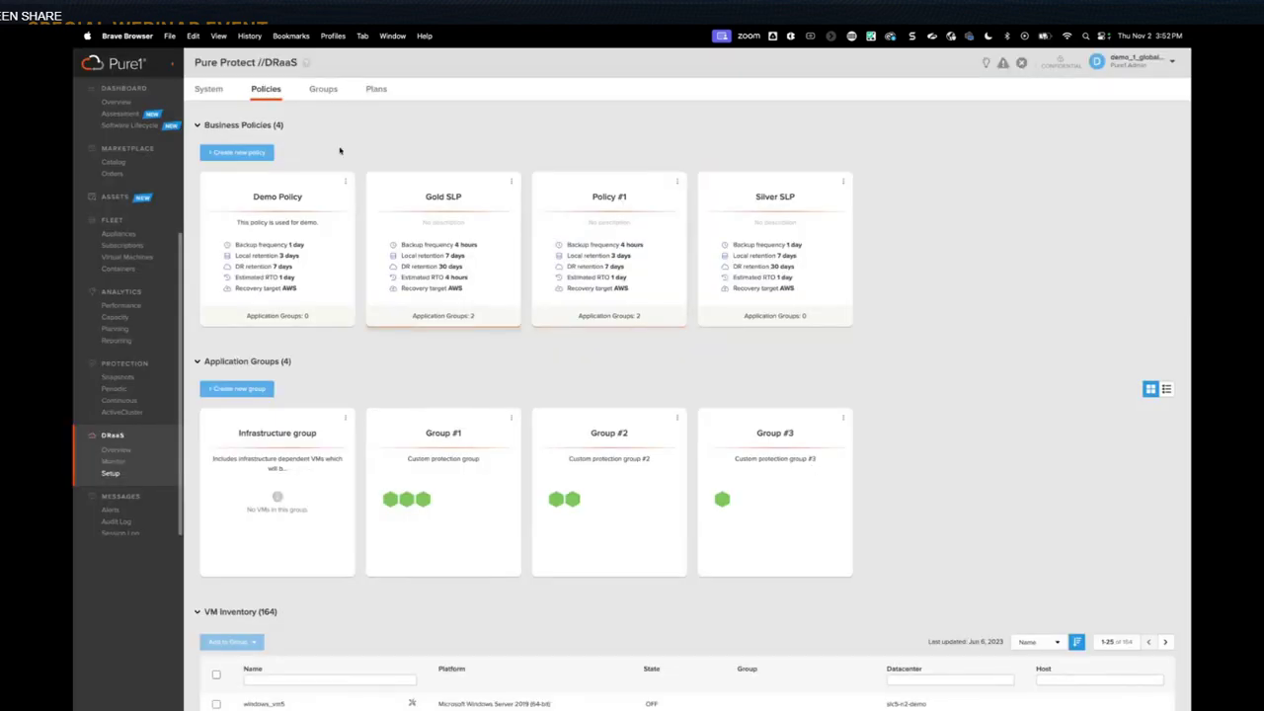
Start a new application group named Demo Group with the description "Application group for demo."
left_click(332, 97)
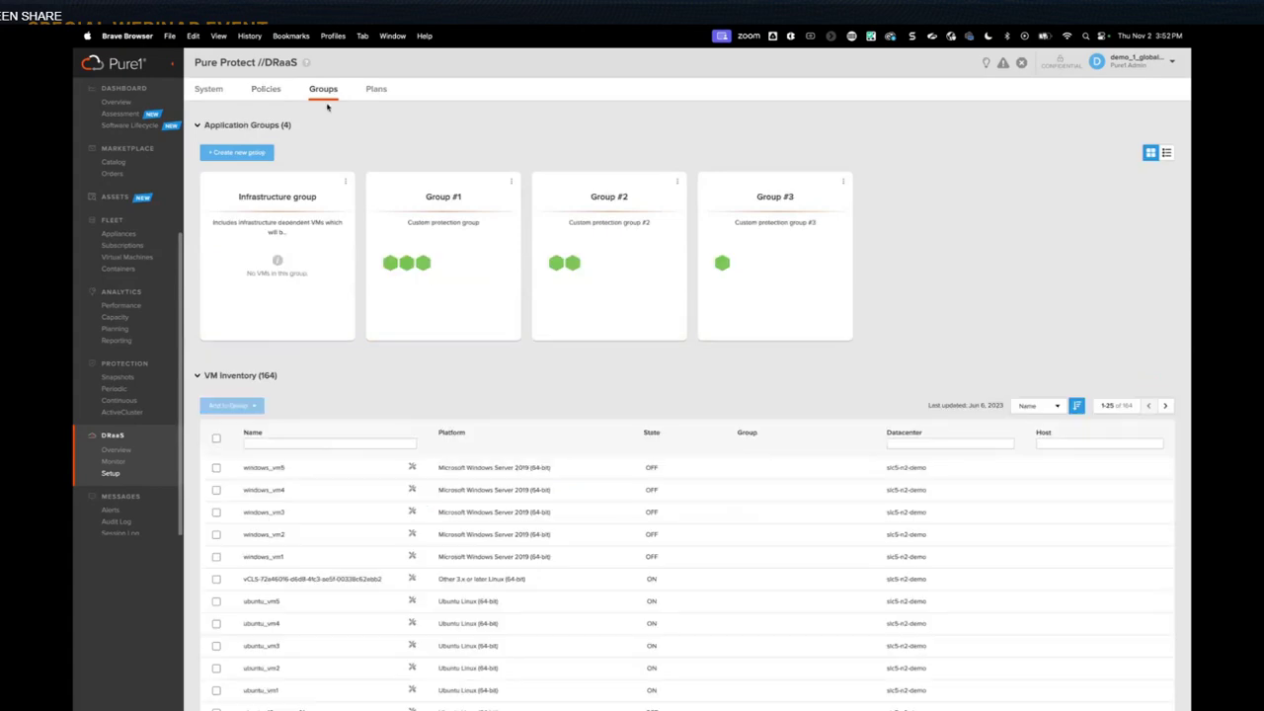
left_click(236, 156)
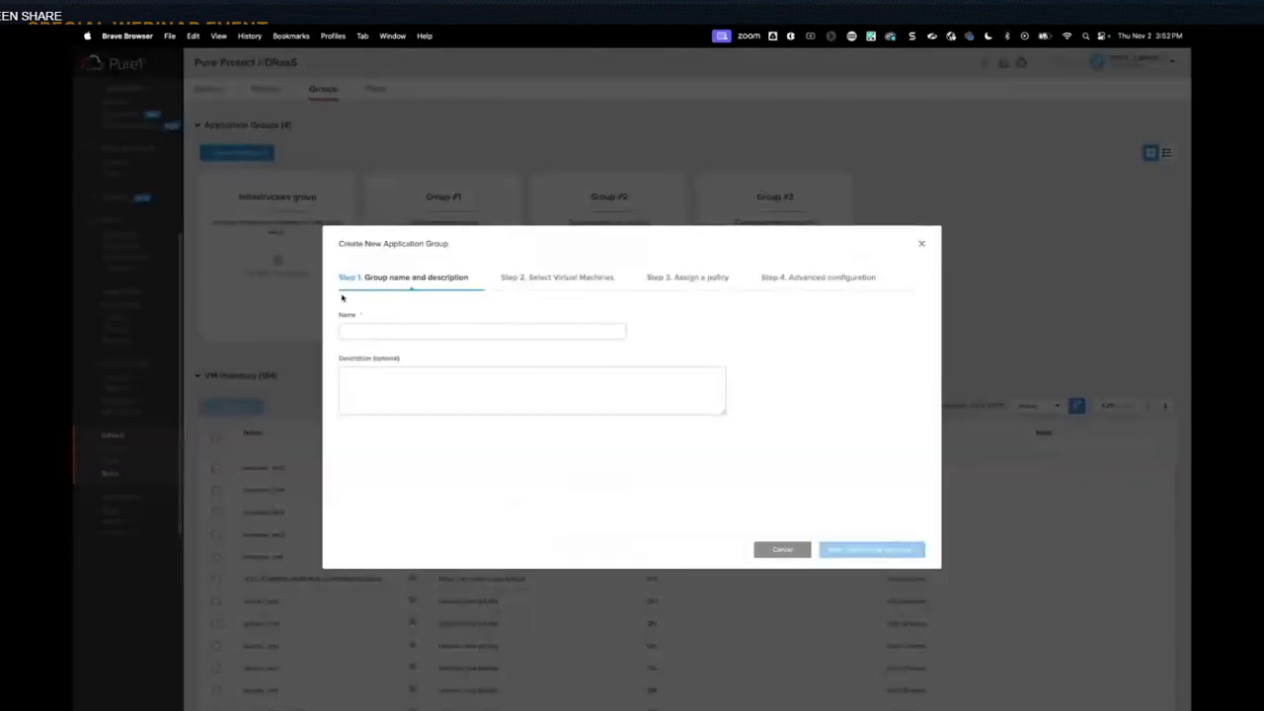
left_click(412, 330)
type("Demo Group")
key("Tab")
type("Application group for demo.")
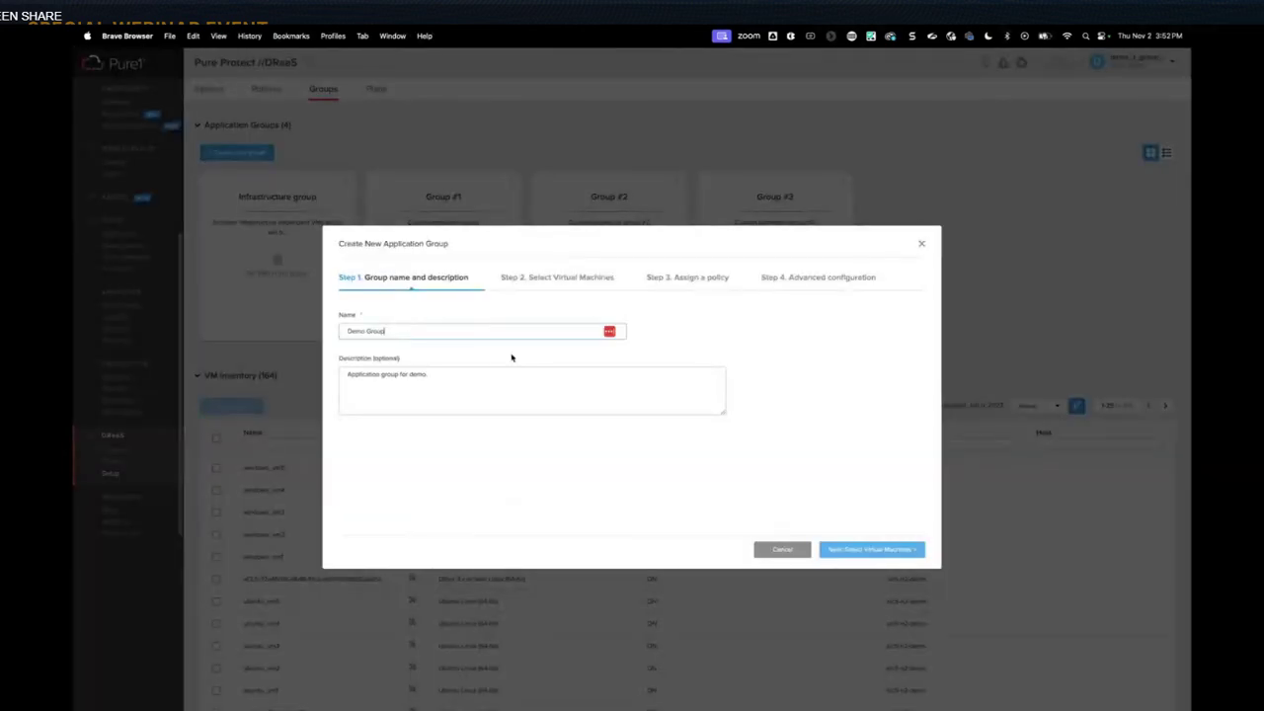
Select ubuntu_vm5 as the virtual machine for the new application group
left_click(871, 548)
scroll(434, 439, "down", 3)
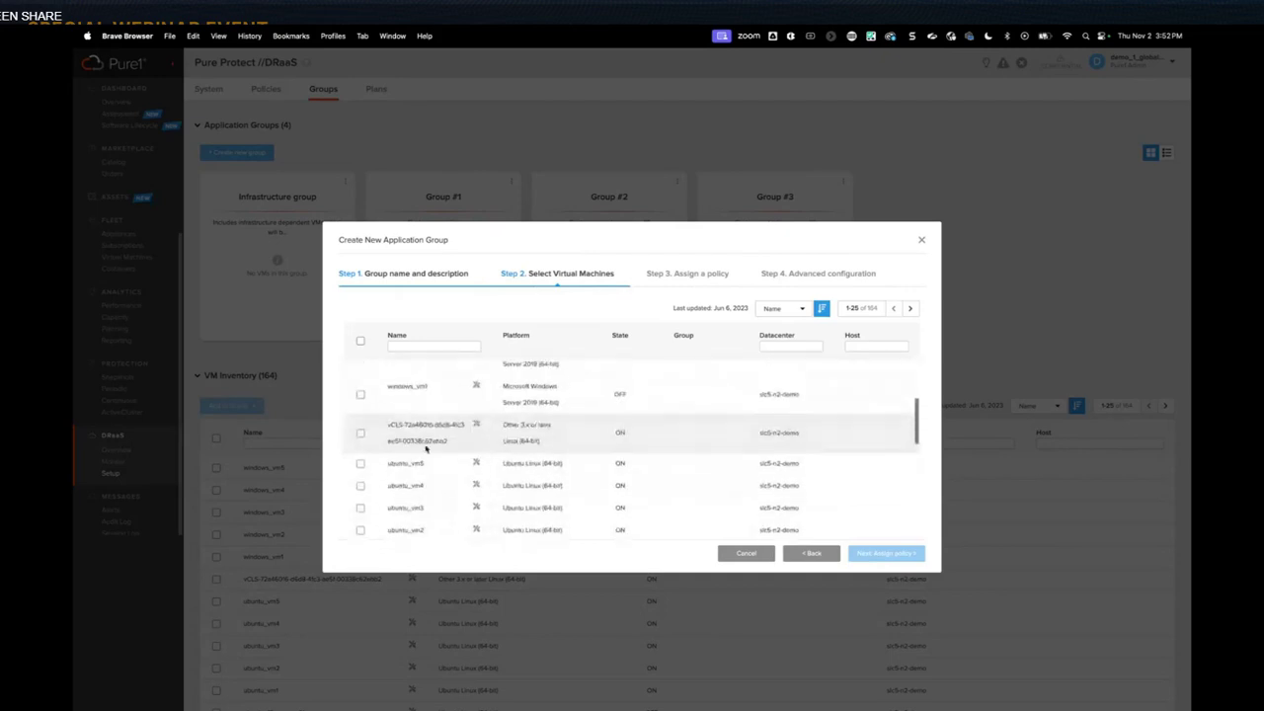
left_click(360, 463)
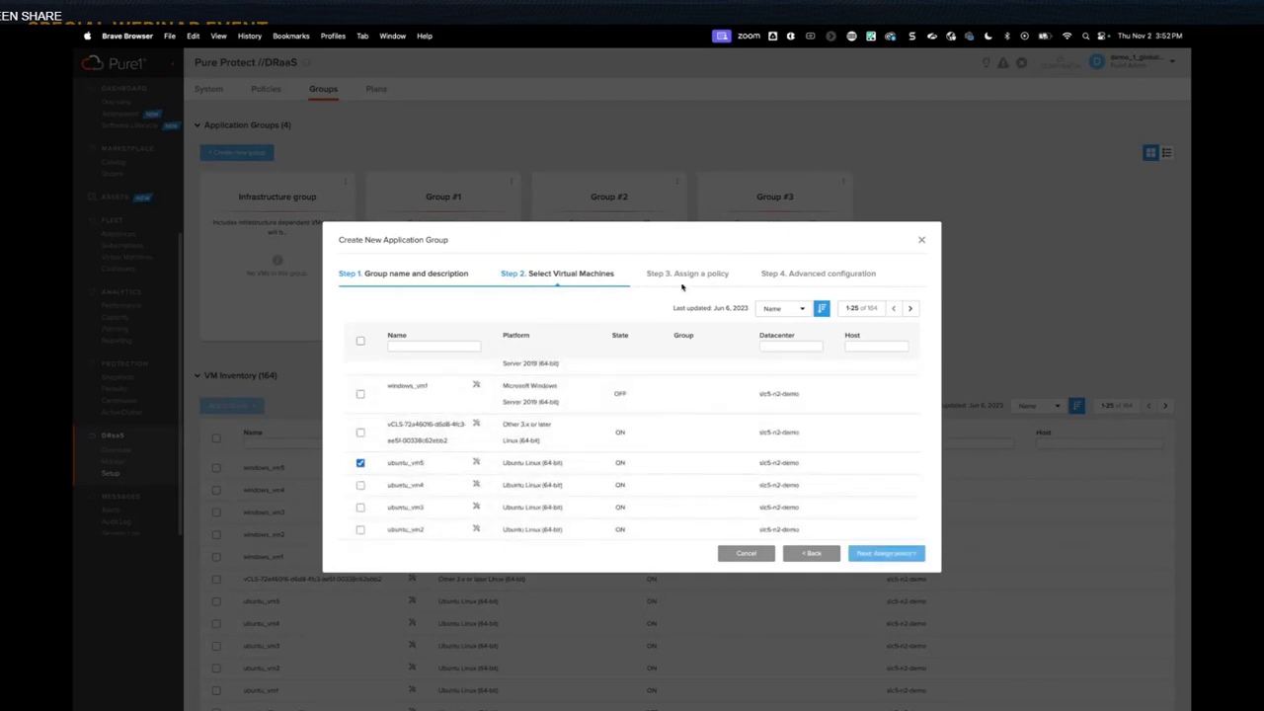
Assign Demo Policy to the group and create it with a 07:00 PM protection start, immediate replication, no consistency group and no cloud pre-conversion
left_click(878, 553)
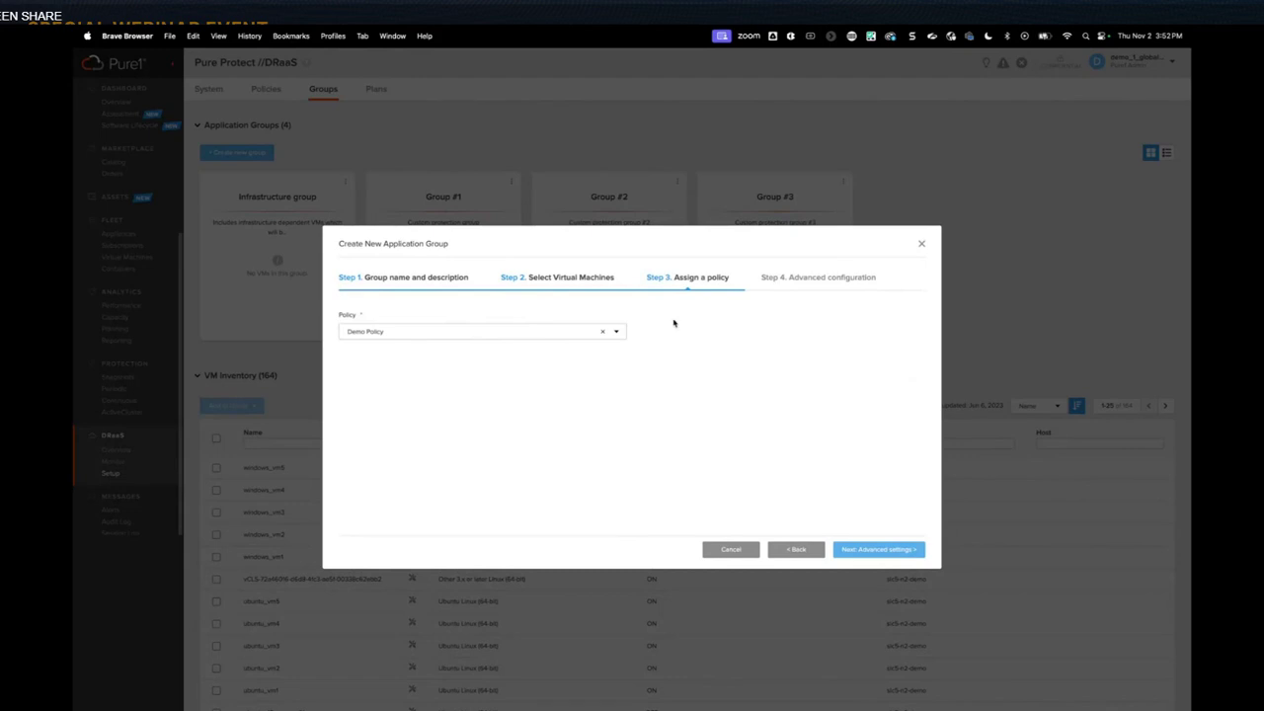
left_click(878, 550)
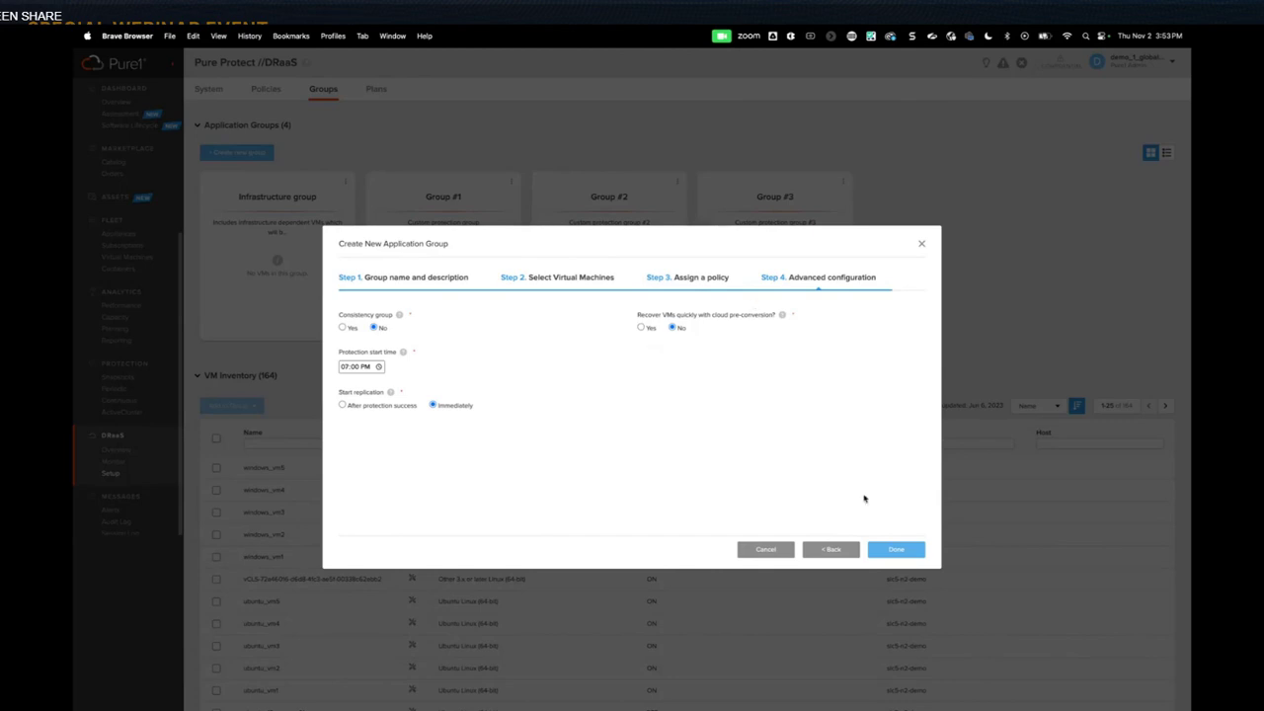
left_click(895, 549)
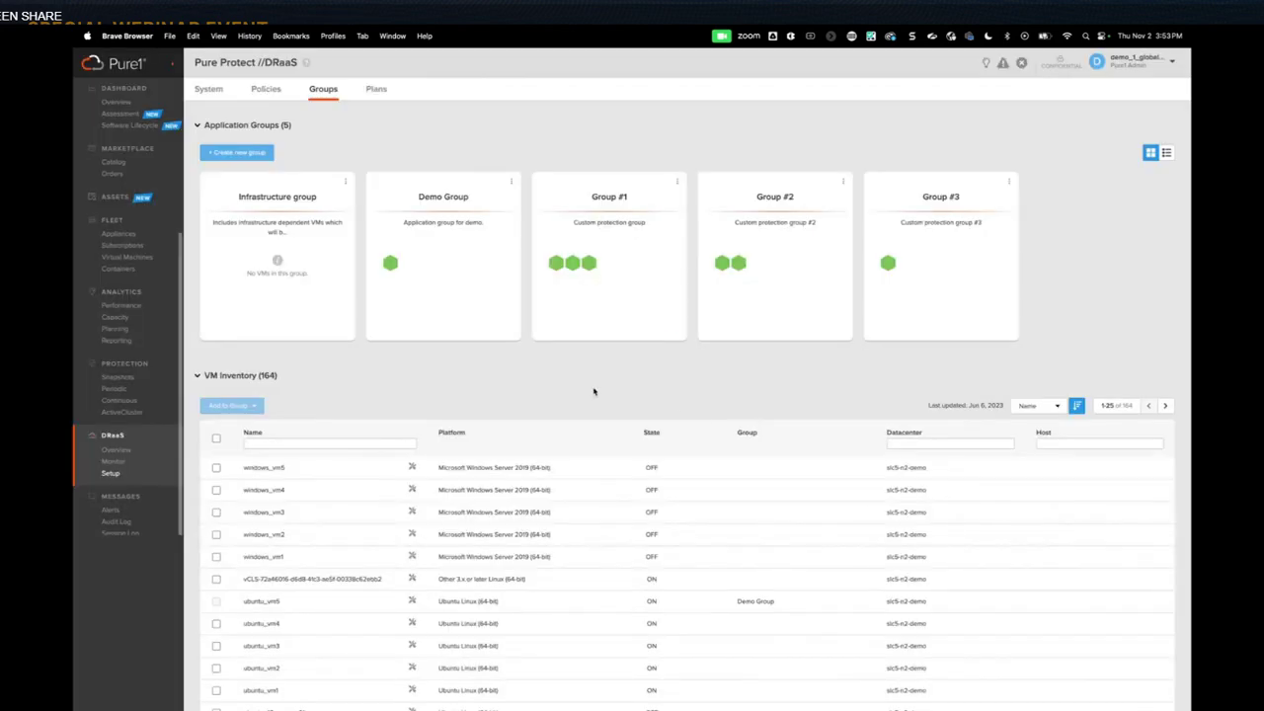
Add ubuntu_vm4 from the VM inventory to the existing Demo Group
left_click(216, 623)
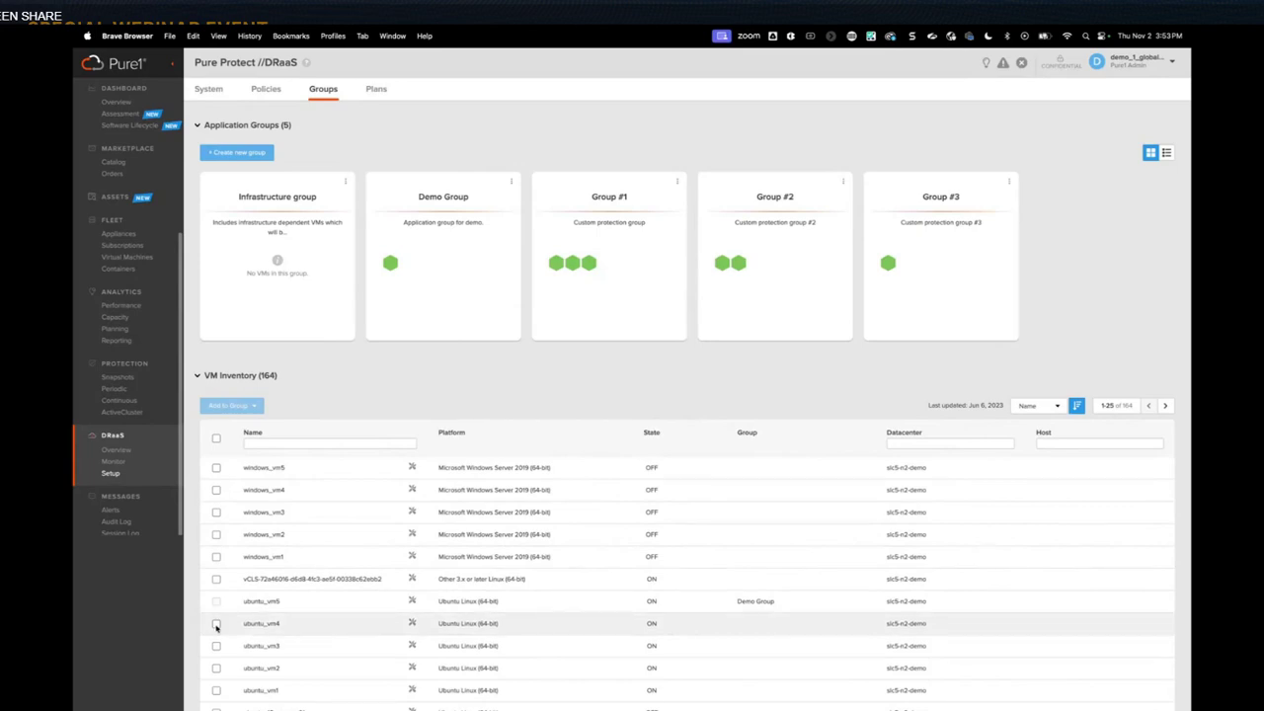
left_click(253, 408)
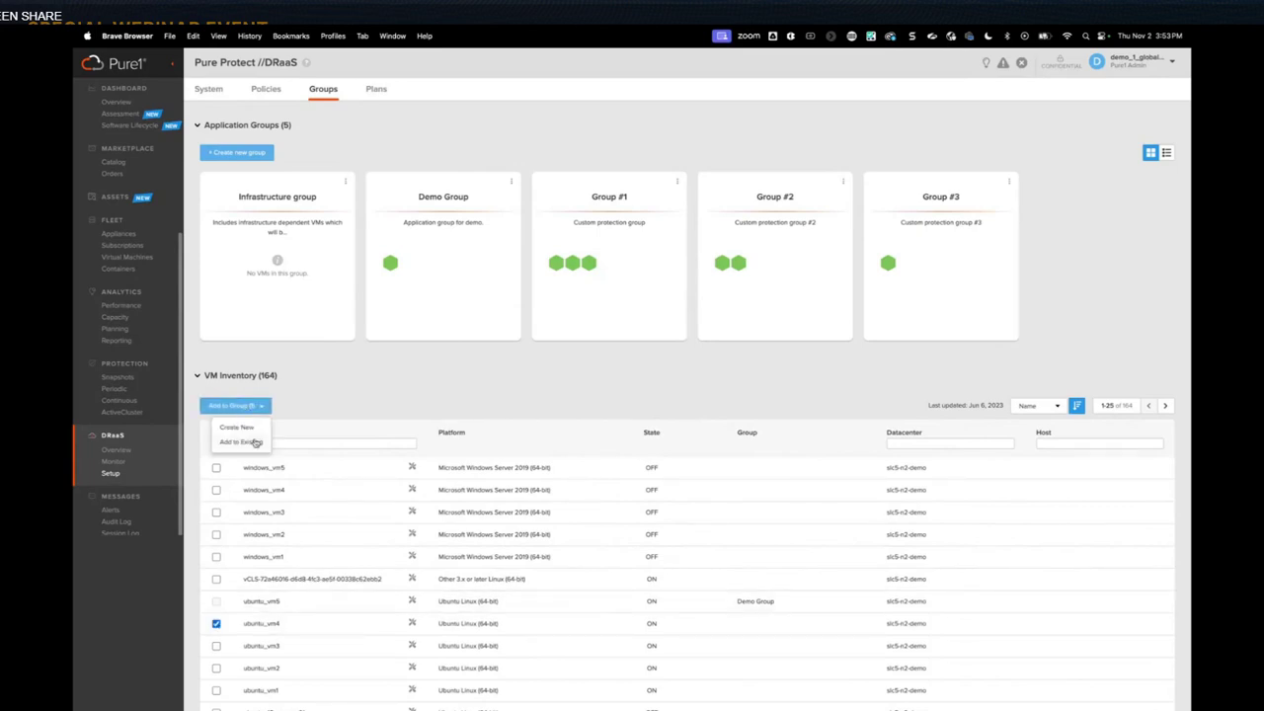
left_click(254, 441)
left_click(567, 389)
left_click(549, 400)
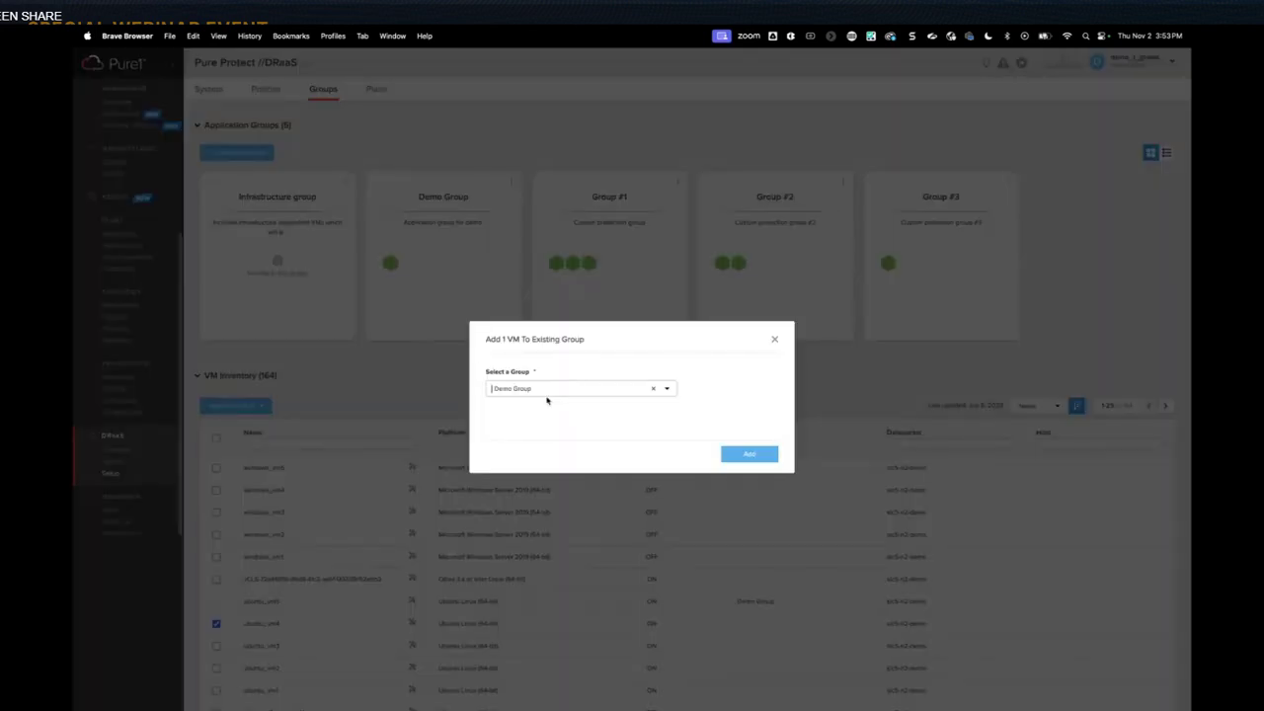
left_click(747, 454)
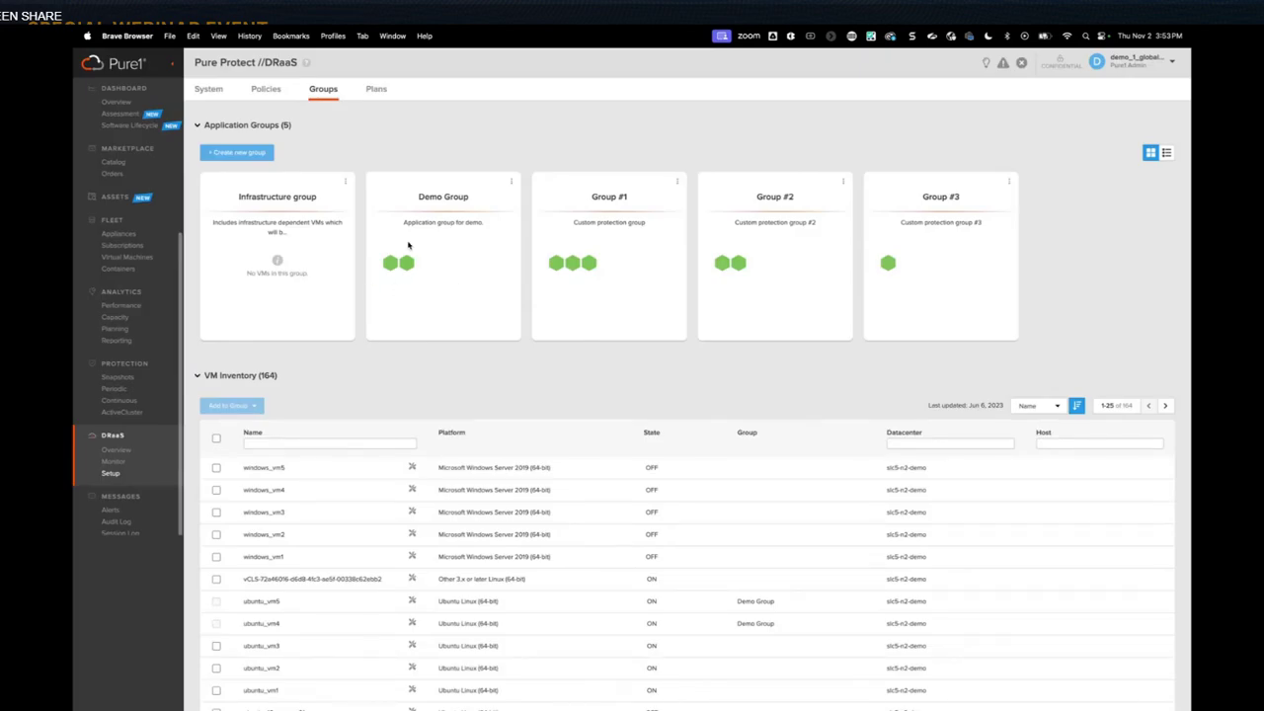
Start a new recovery plan named Demo Plan with the description "Test plan for demo."
left_click(374, 93)
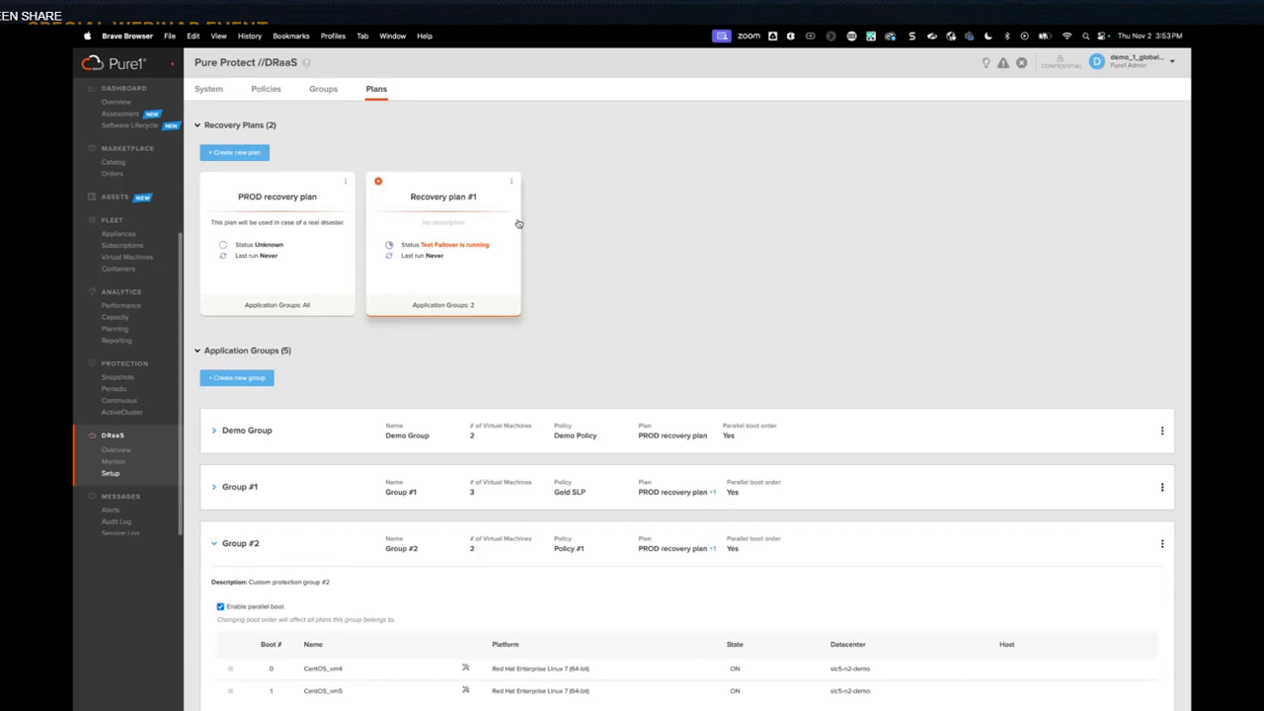
left_click(243, 155)
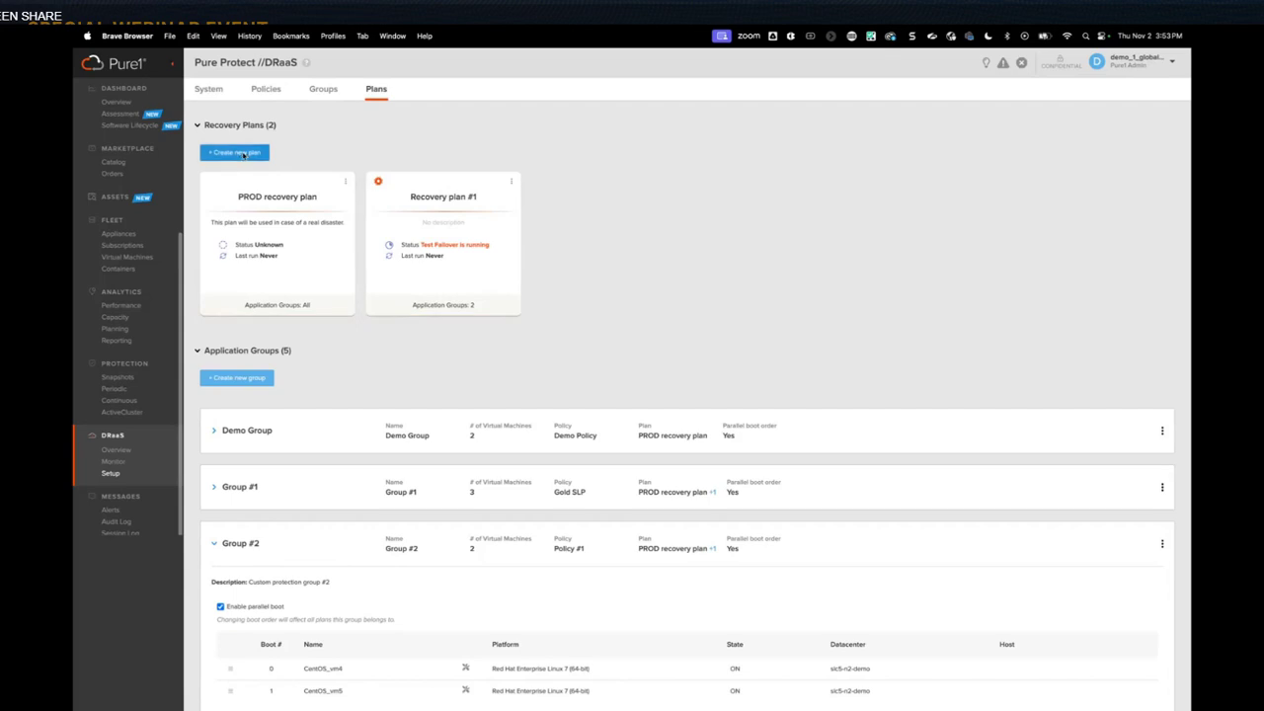
type("Demo Plan")
key("Tab")
type("Test plan for demo.")
left_click(869, 548)
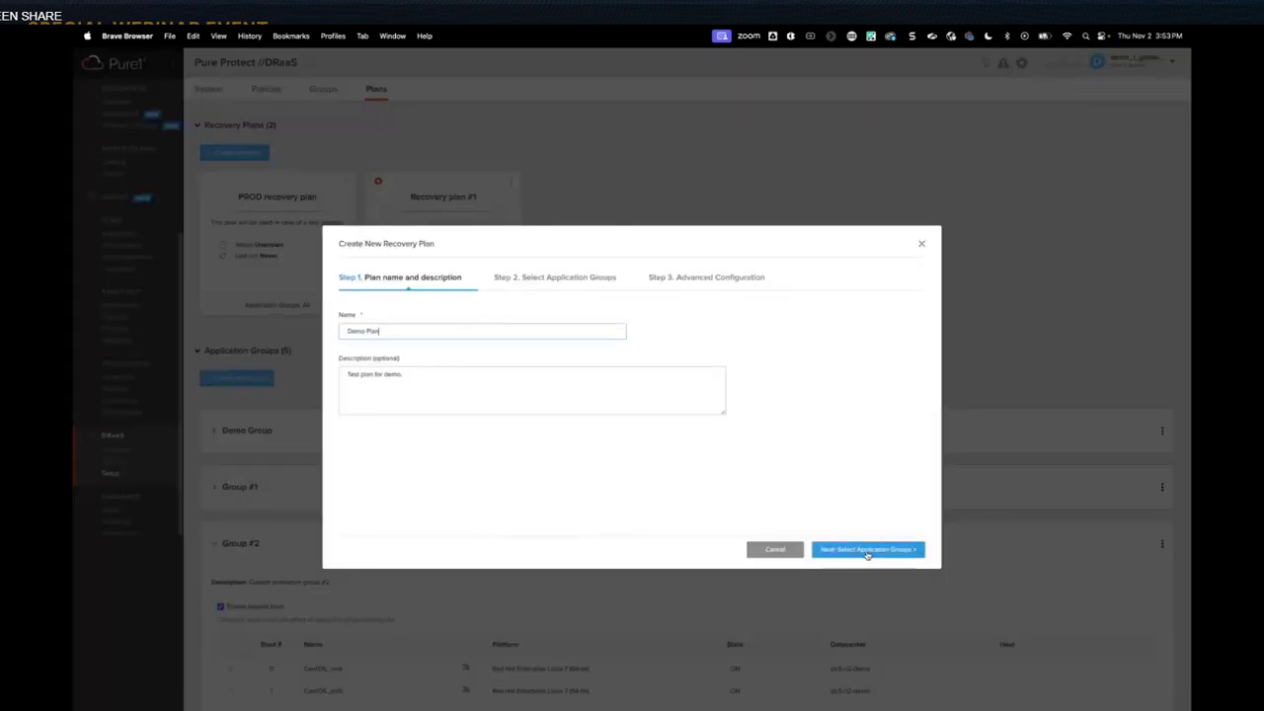
Include Demo Group in the recovery plan and create it with a 75% scale-down of compute or memory
left_click(355, 378)
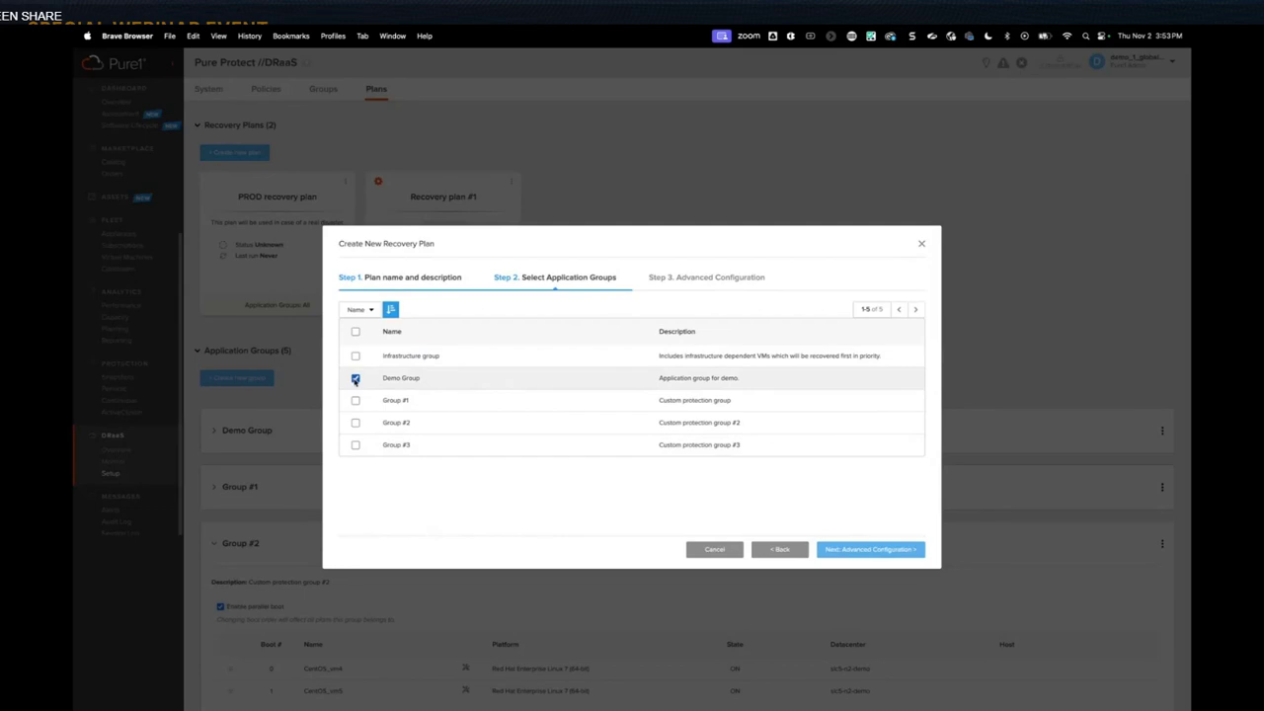
left_click(853, 549)
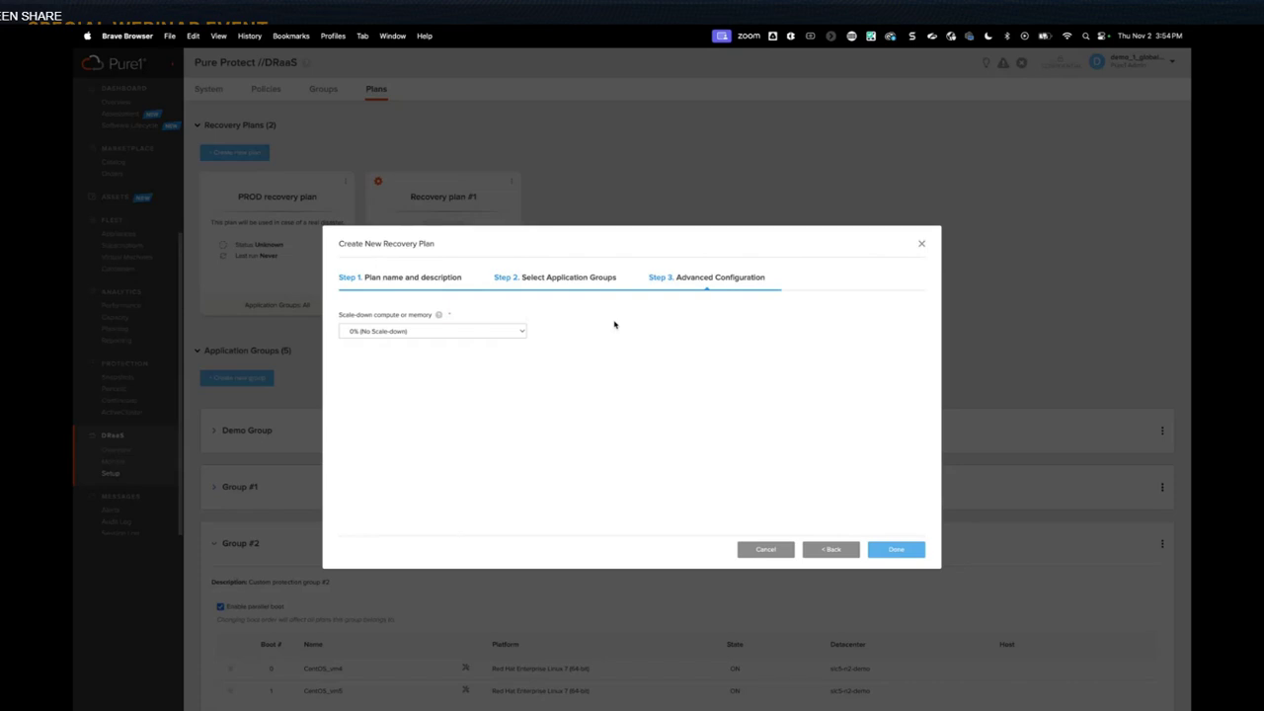
left_click(495, 333)
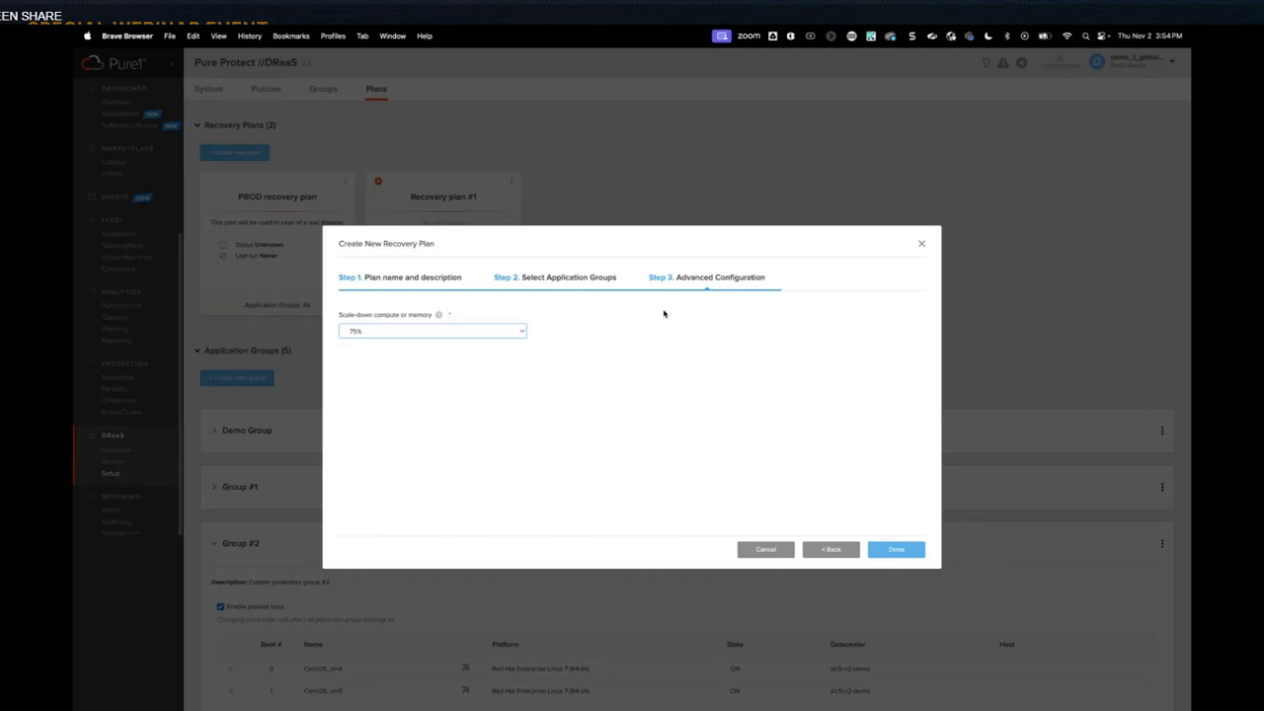
left_click(892, 550)
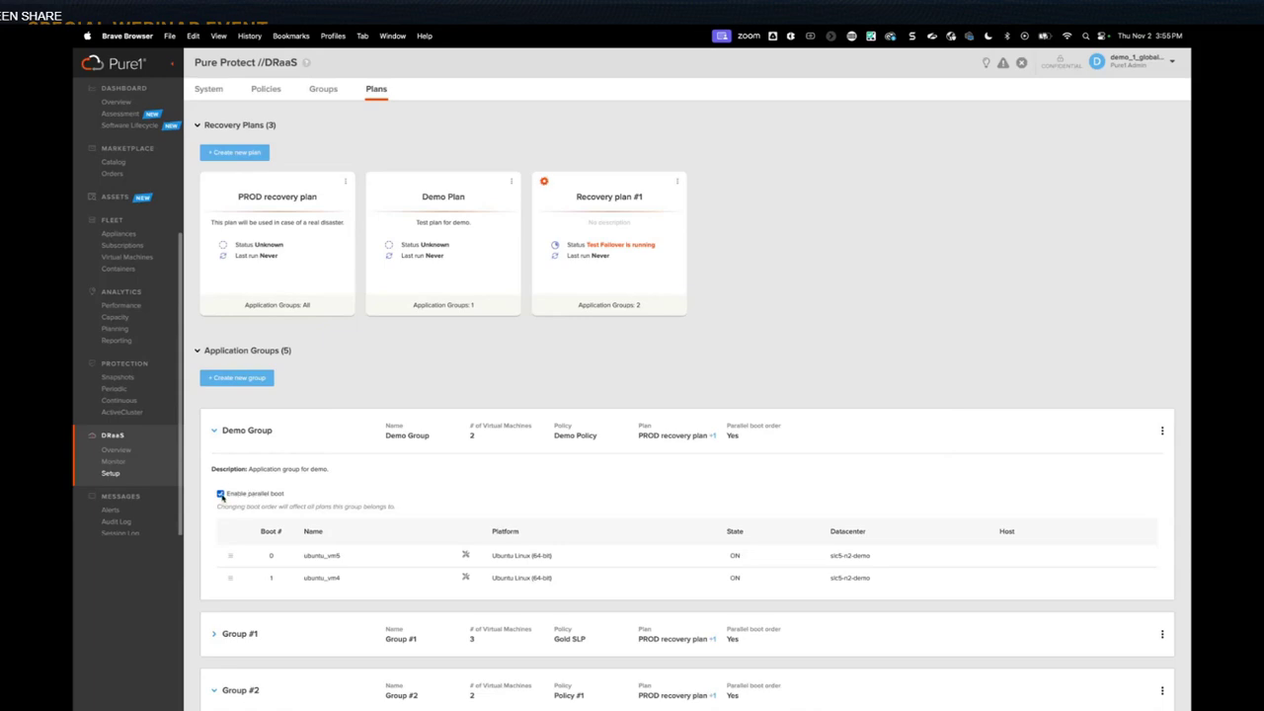
Disable parallel boot for Demo Group and reorder its machines so ubuntu_vm4 boots before ubuntu_vm5
left_click(221, 494)
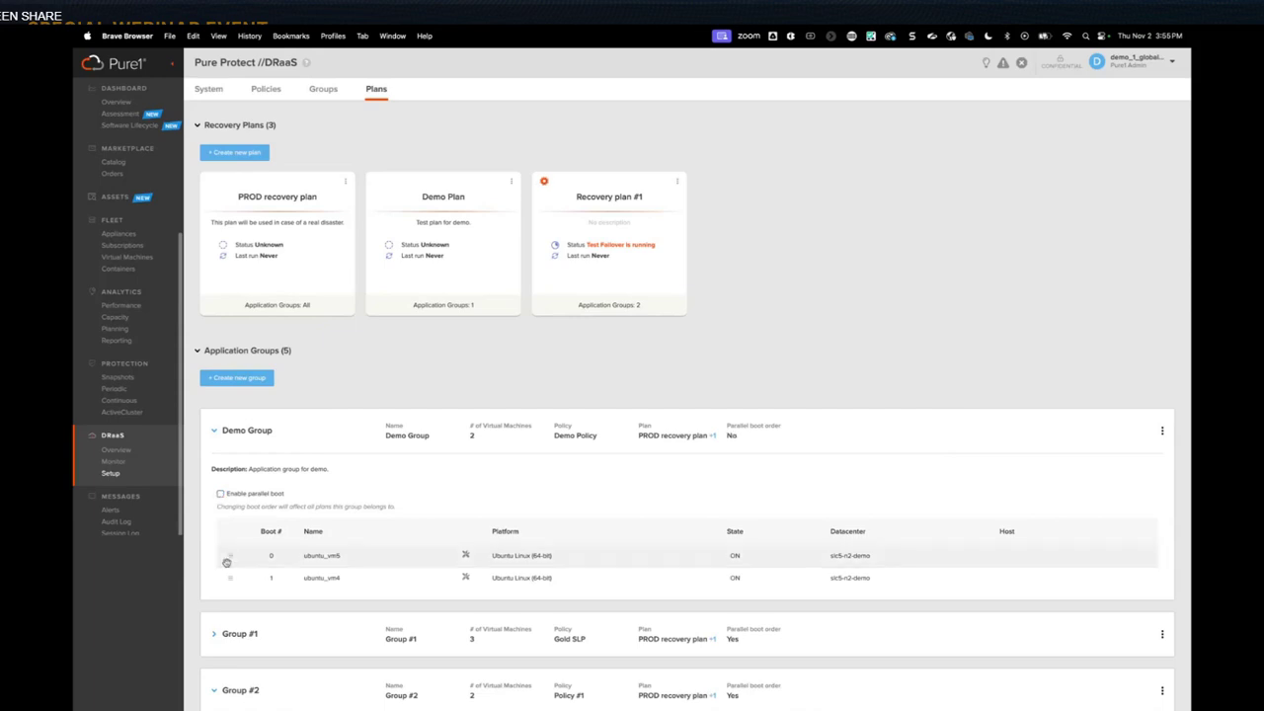
left_click_drag(234, 579, 366, 560)
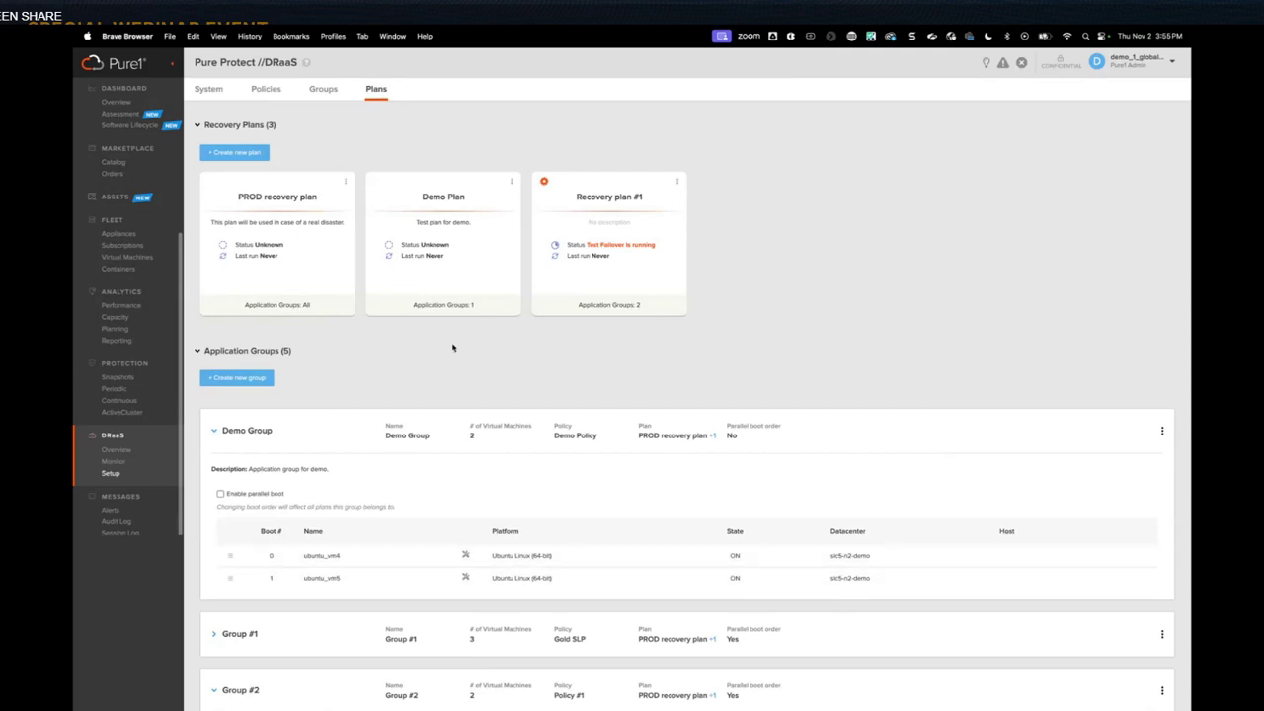
Run a test failover of Demo Plan with the most recent copy and expand its inflight execution in the DRaaS recovery monitor
left_click(510, 181)
left_click(501, 217)
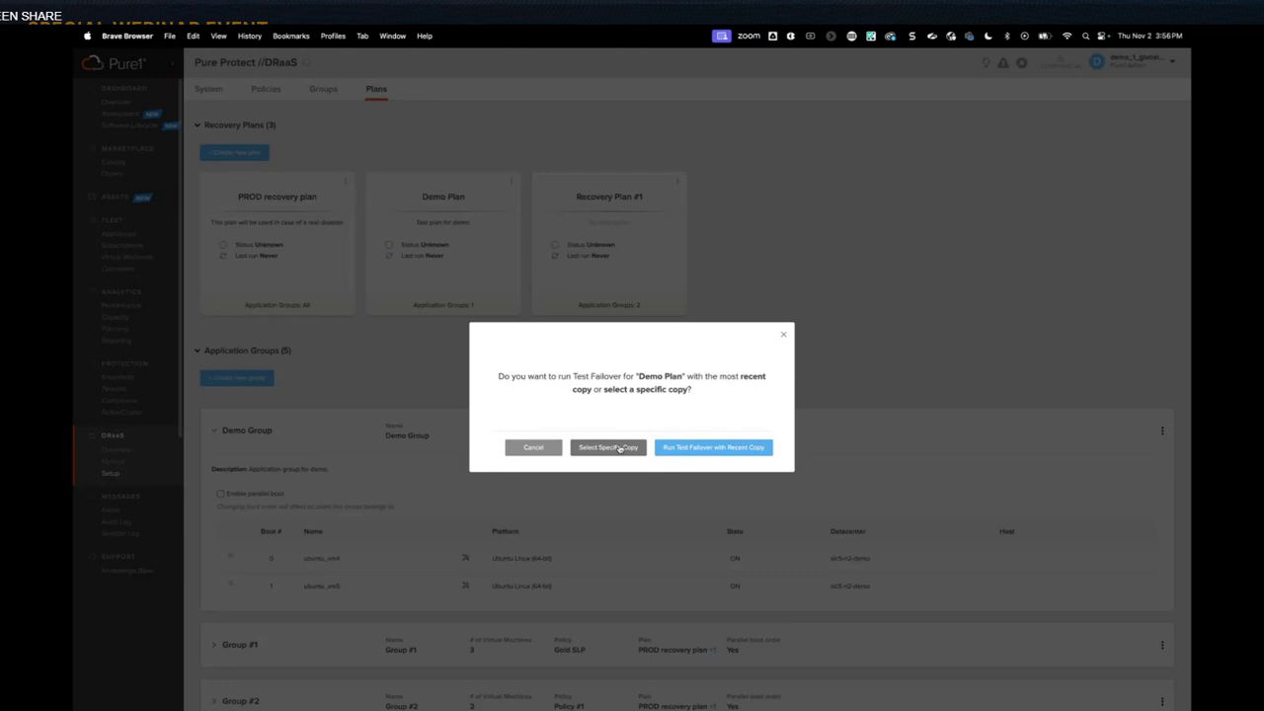
left_click(731, 450)
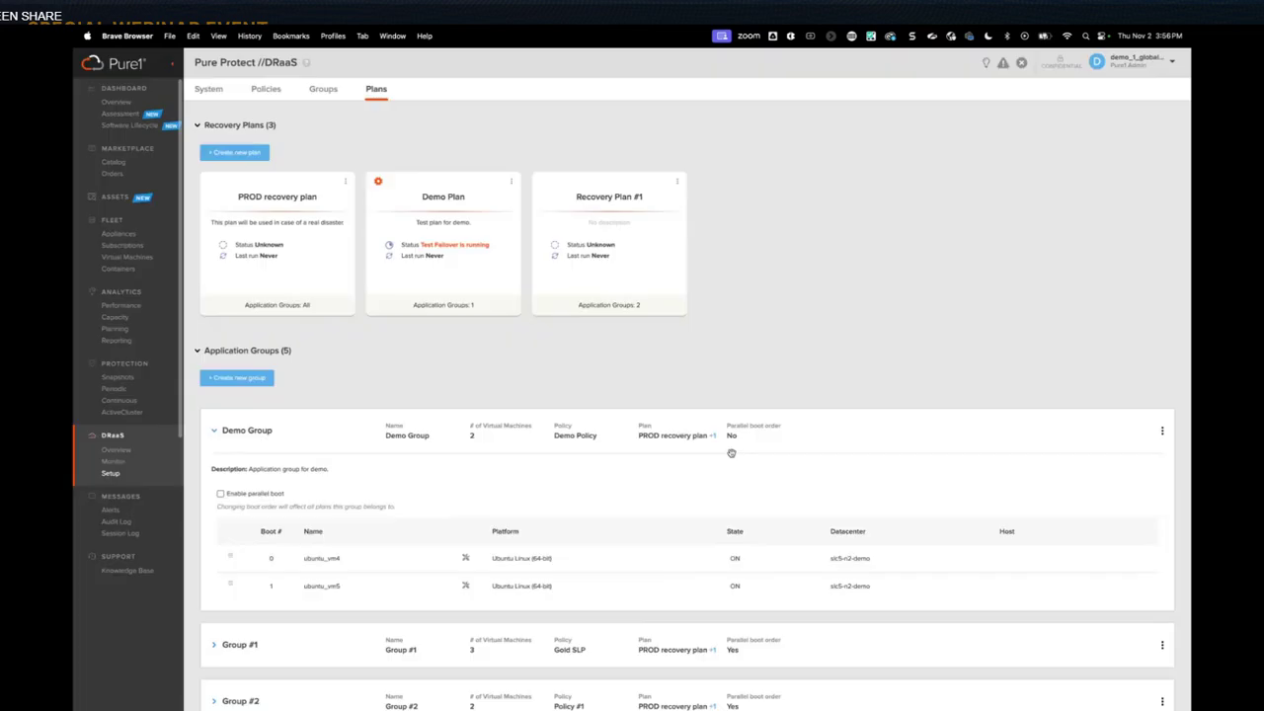
left_click(113, 461)
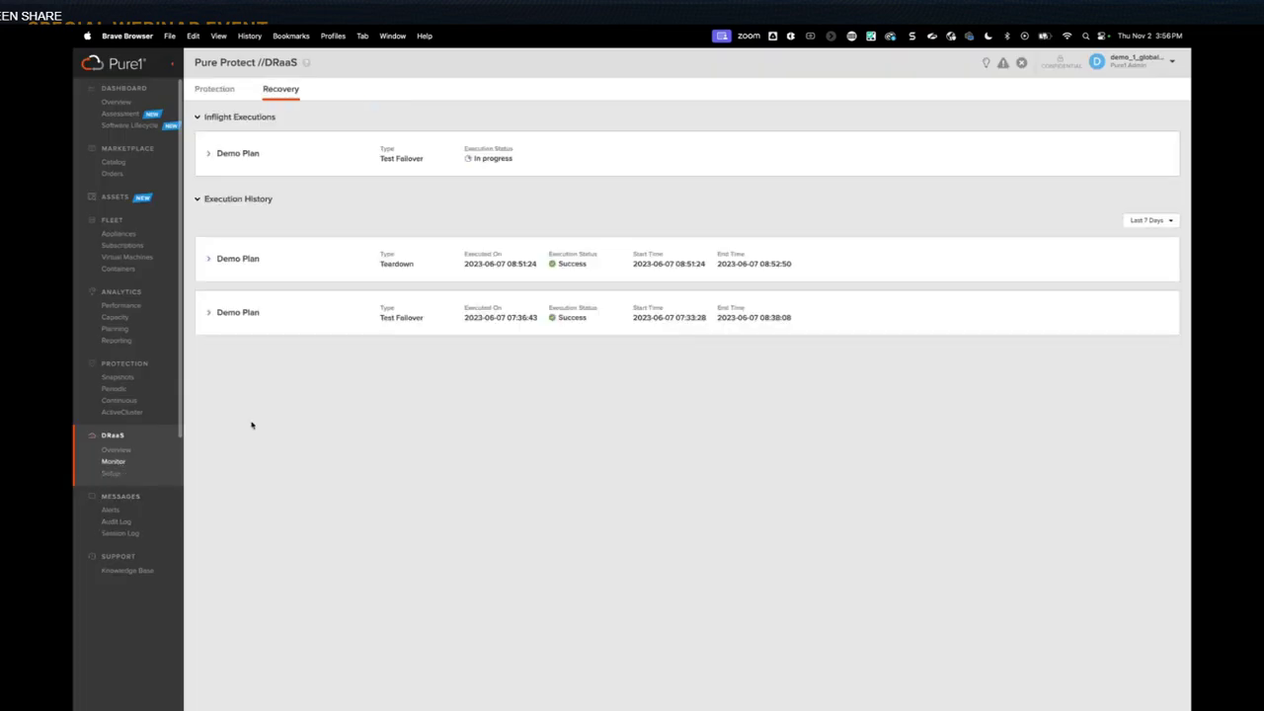
left_click(229, 158)
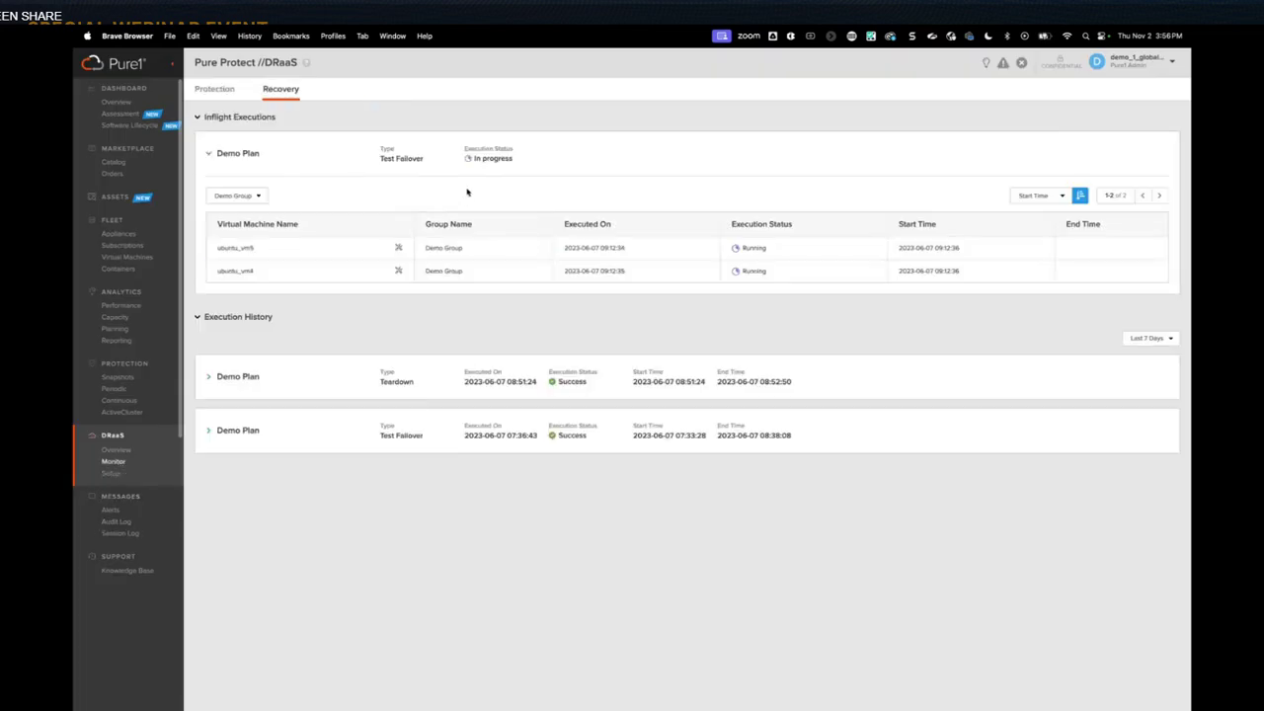